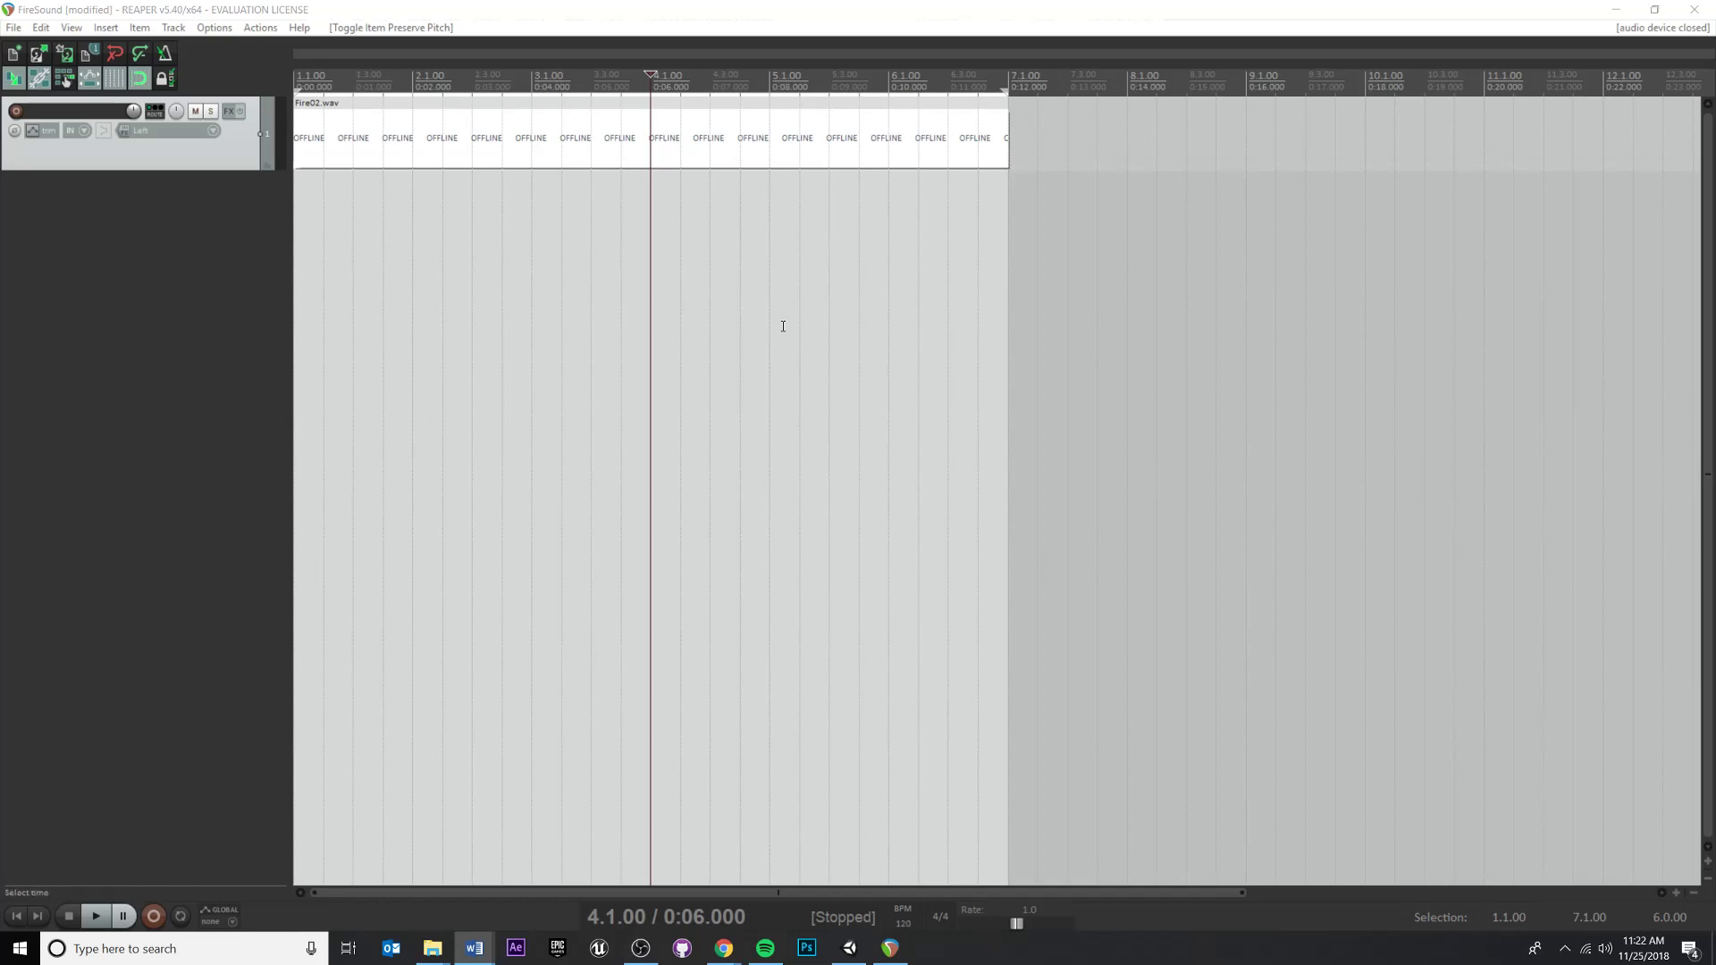
Set a loop selection from 1.2.00 to 4.1.00 and play the Fire02.wav item from the project start
left_click(657, 75)
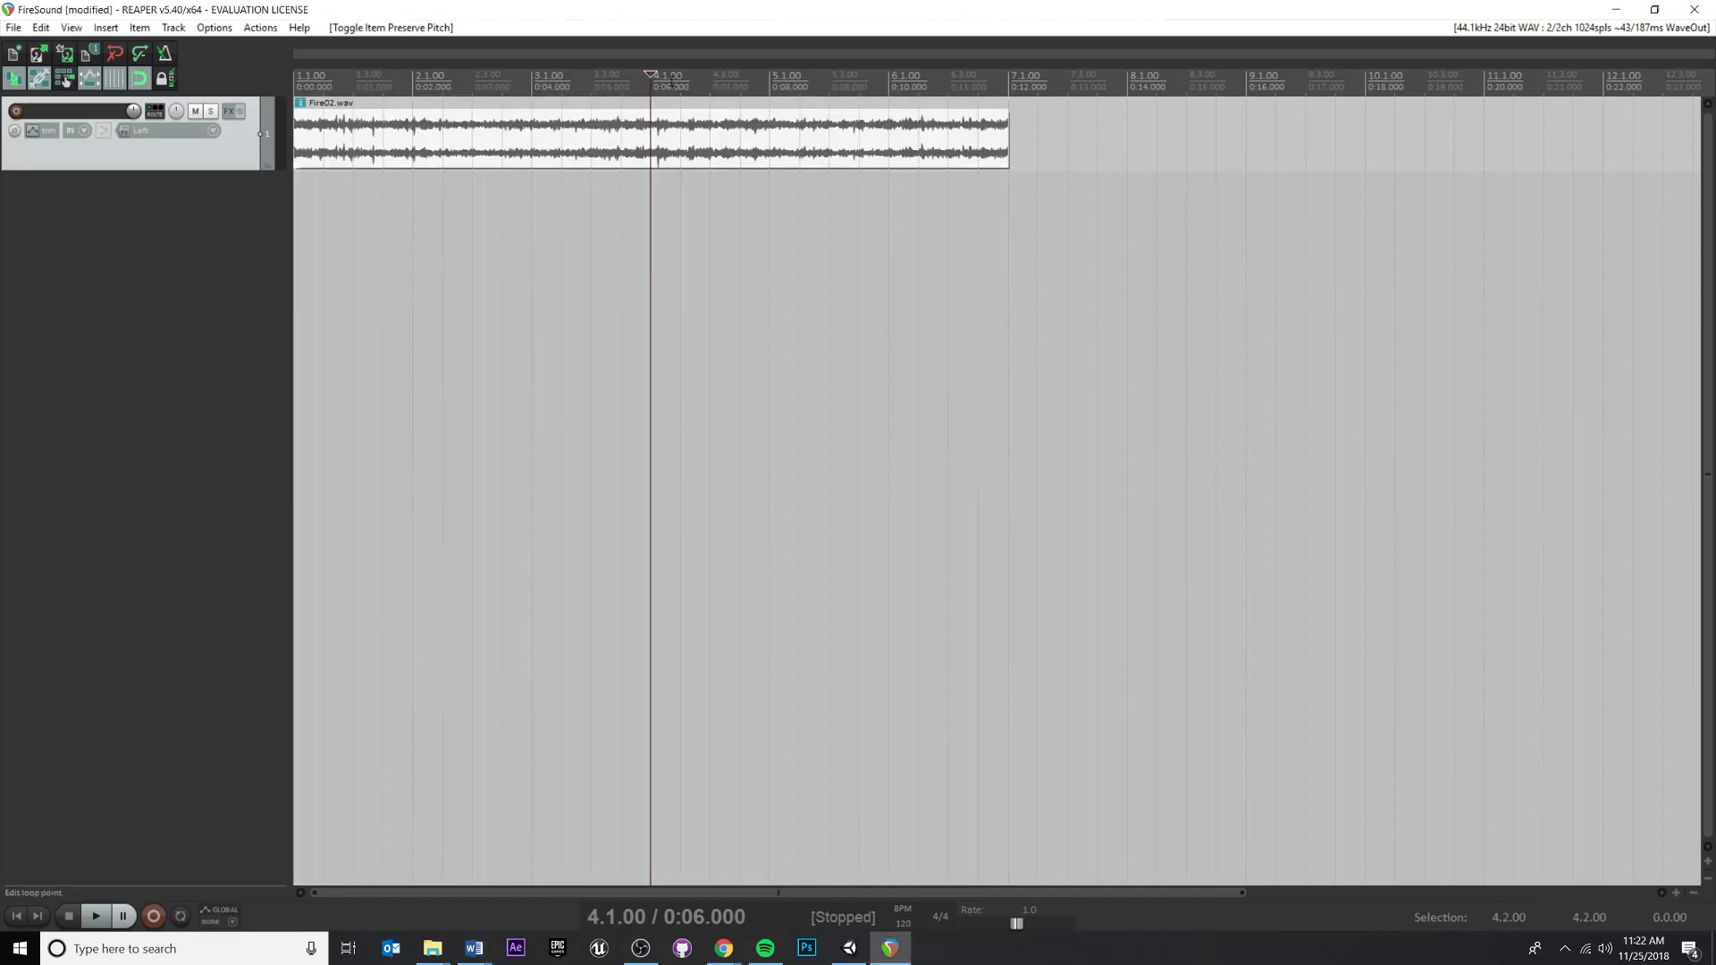
left_click_drag(651, 89, 336, 111)
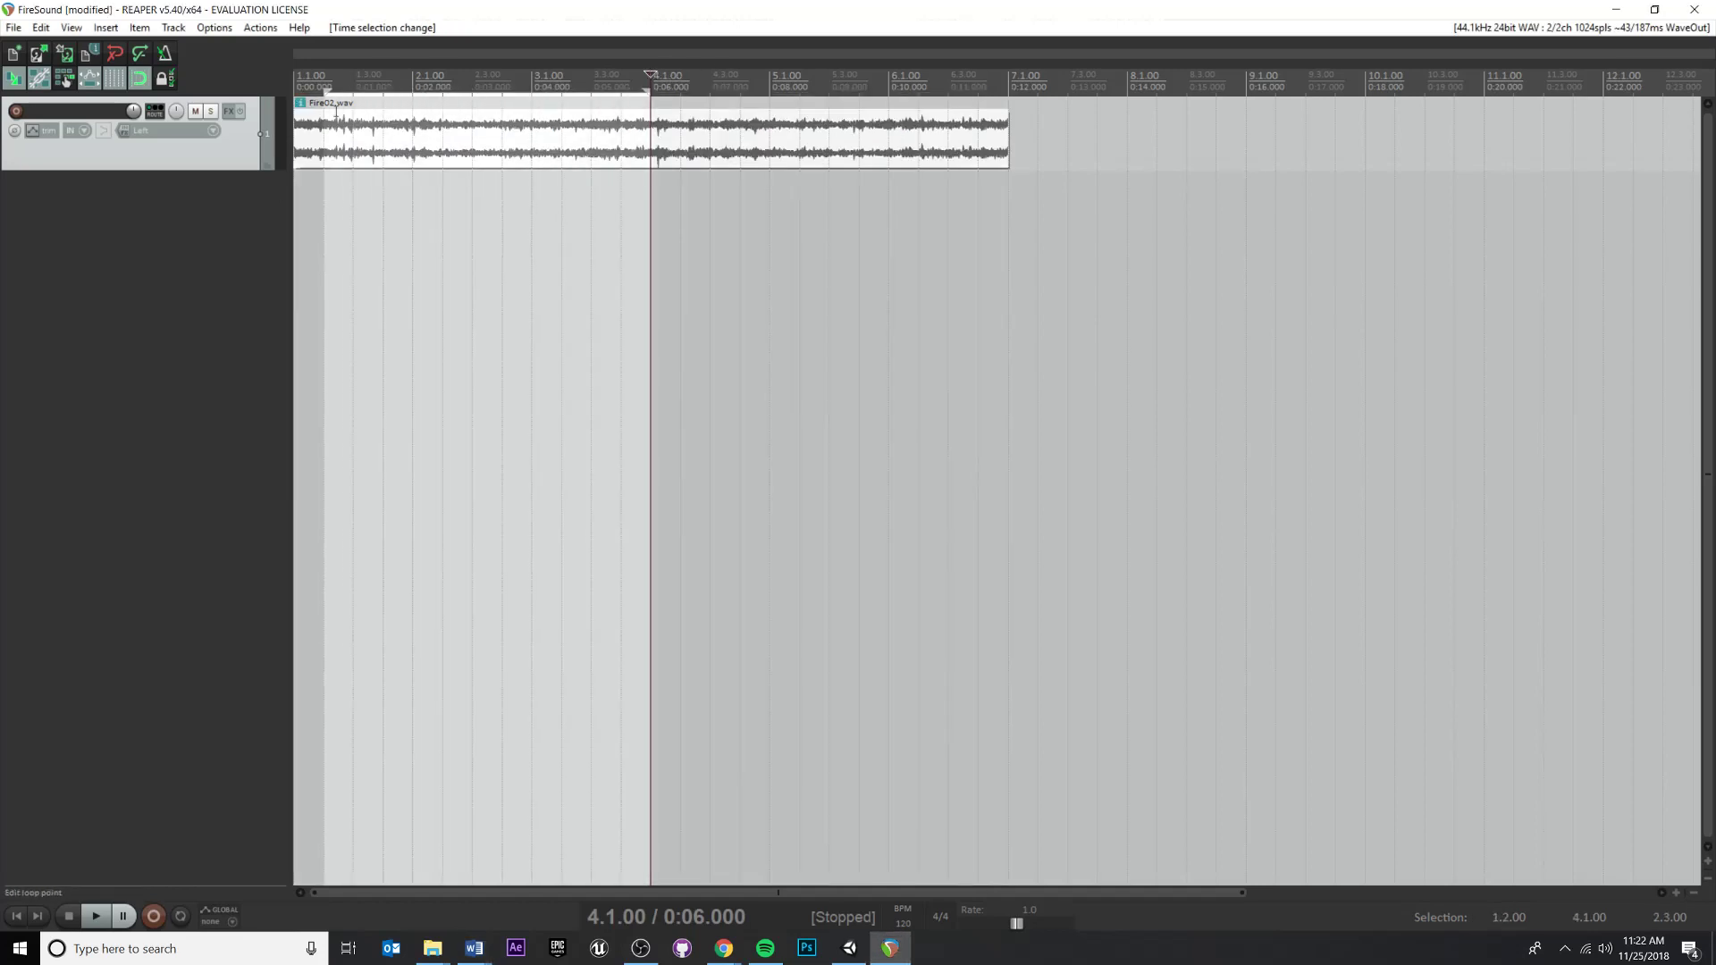
left_click_drag(651, 73, 465, 74)
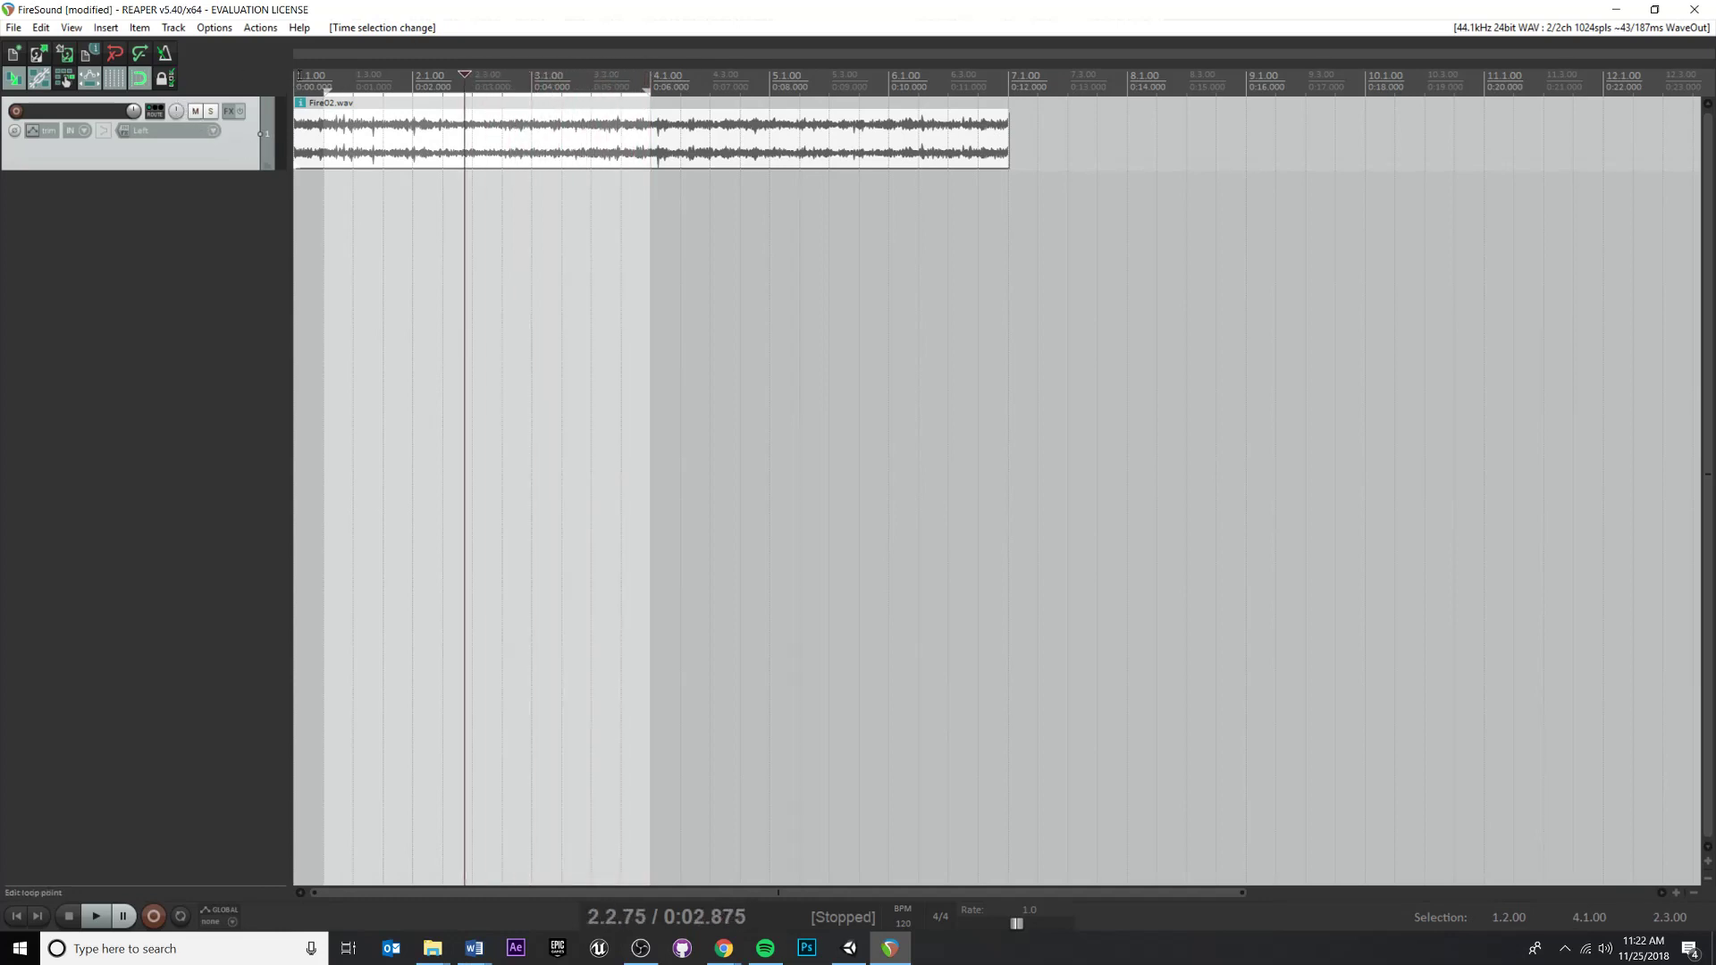
left_click(298, 75)
key("space")
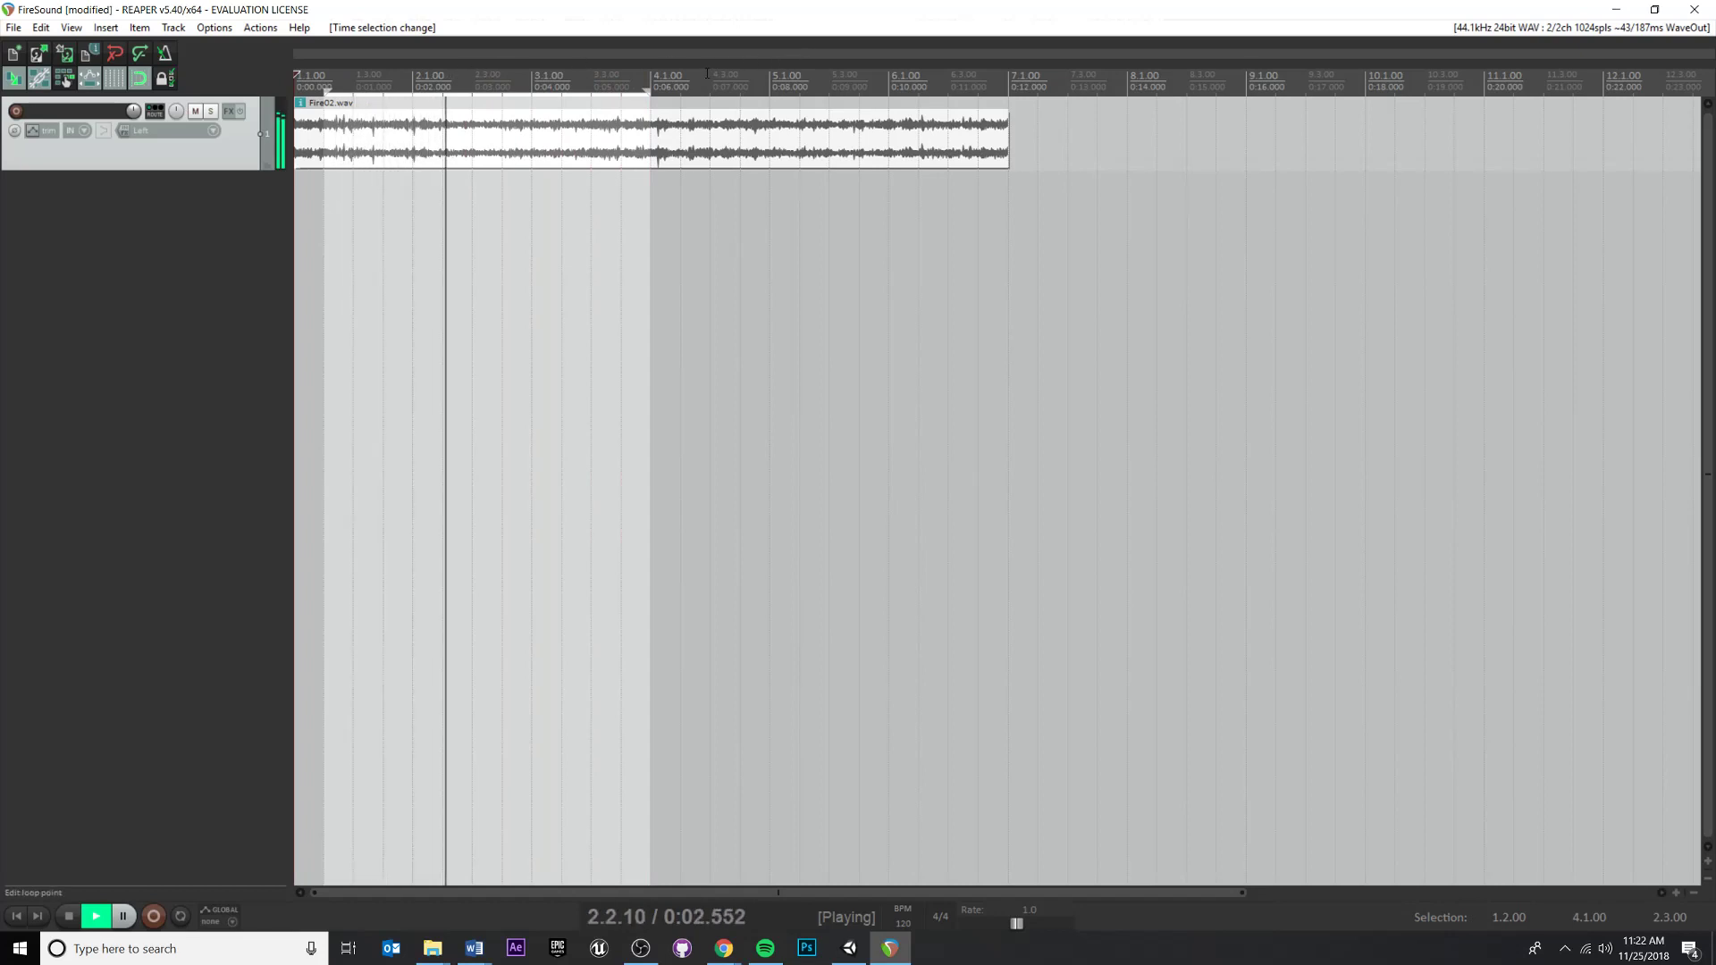
key("space")
Extend the loop selection to span from 1.1.00 to 8.2.00
left_click_drag(648, 90, 1156, 90)
mouse_move(505, 146)
left_mouse_down()
mouse_move(621, 141)
mouse_move(513, 173)
left_mouse_up()
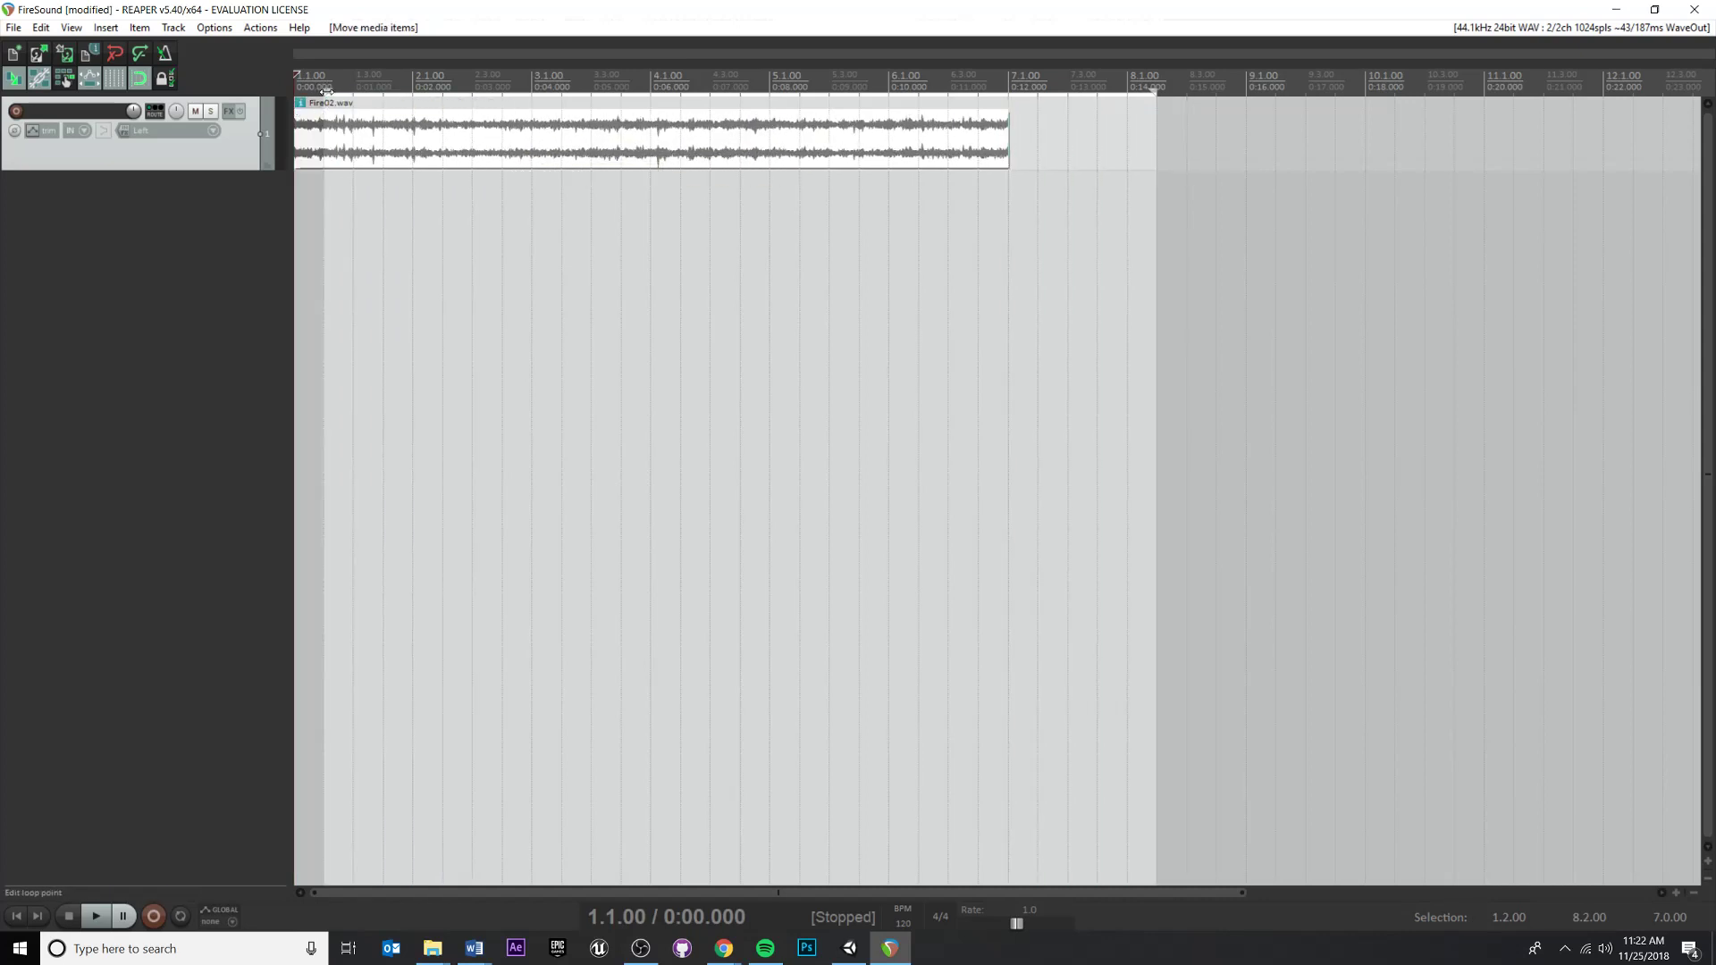
left_click_drag(325, 91, 294, 92)
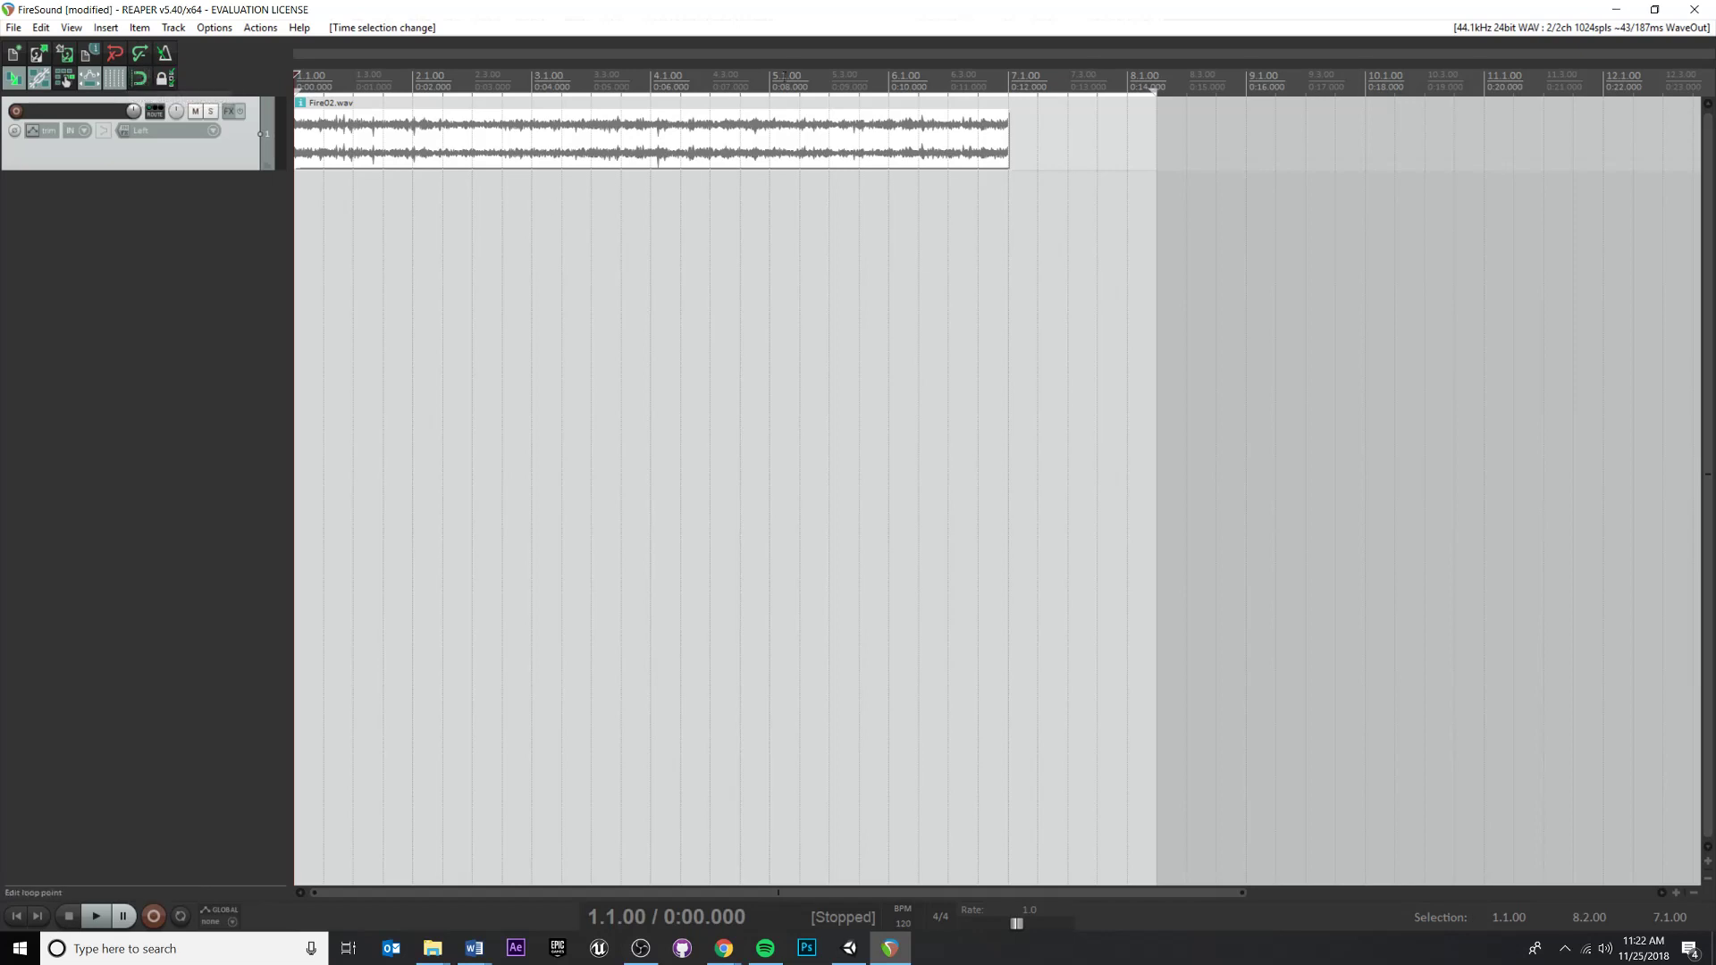
Try shortening the audio item's end, then undo the trim
left_click_drag(1009, 137, 916, 114)
key("ctrl+z")
Play back the item from around bar 3.3 and place the edit cursor near the item's end
left_click(589, 98)
key("space")
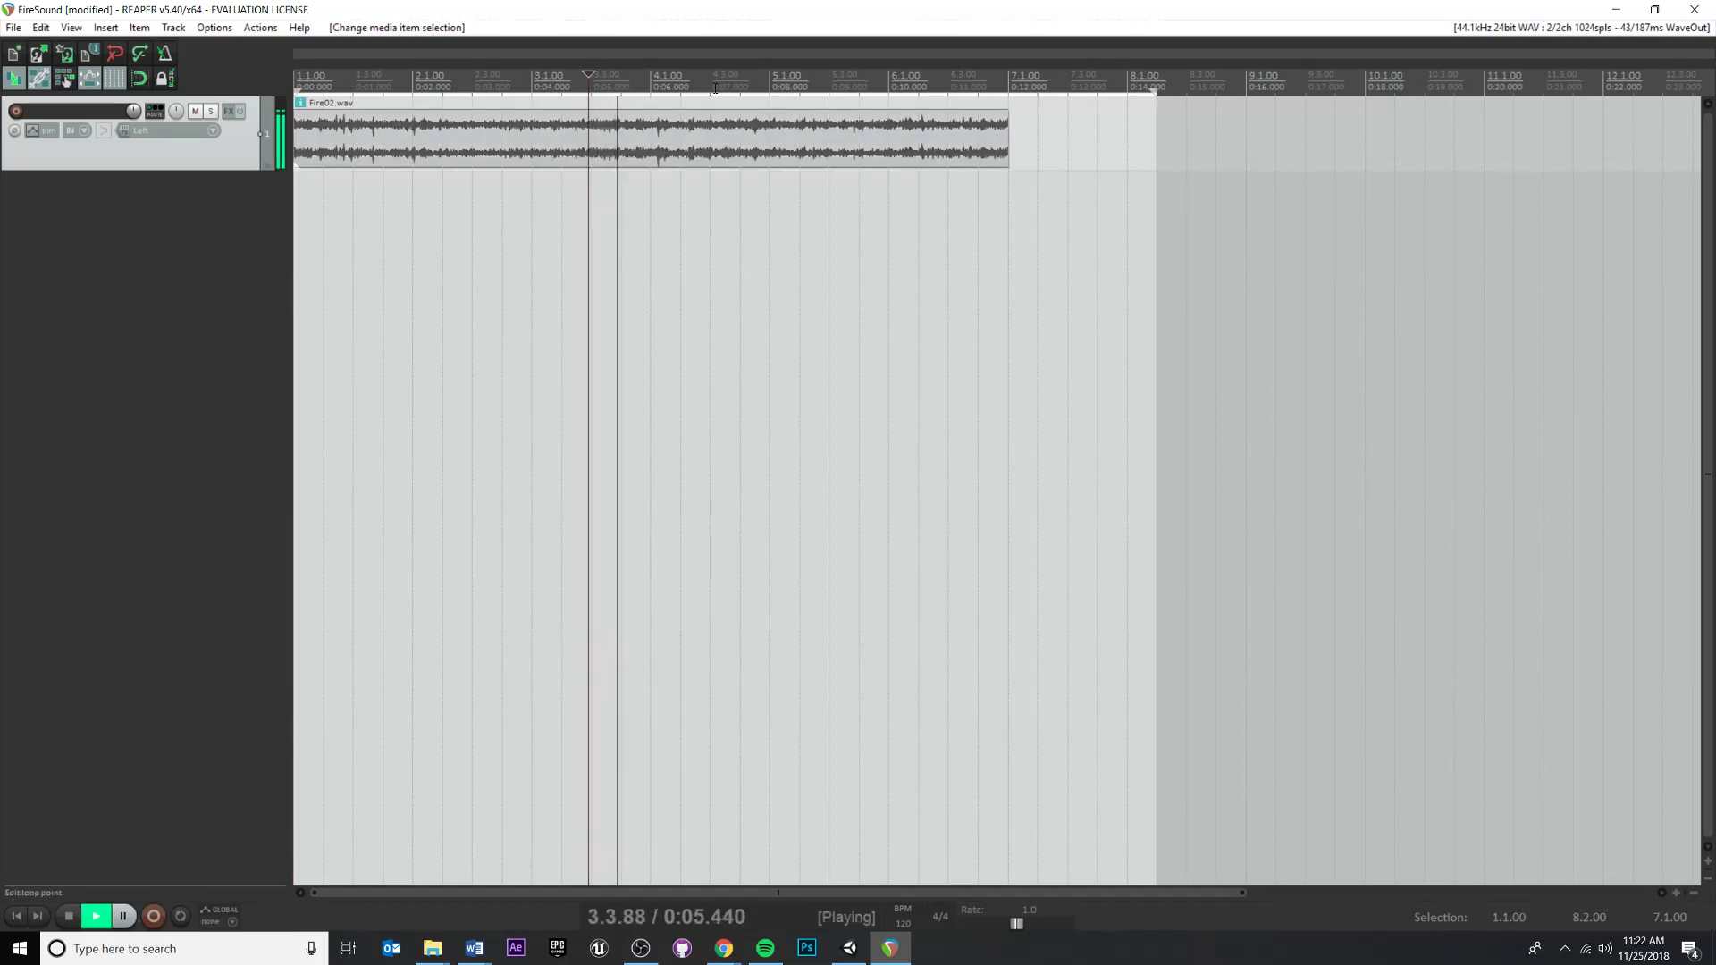
key("space")
left_click(970, 75)
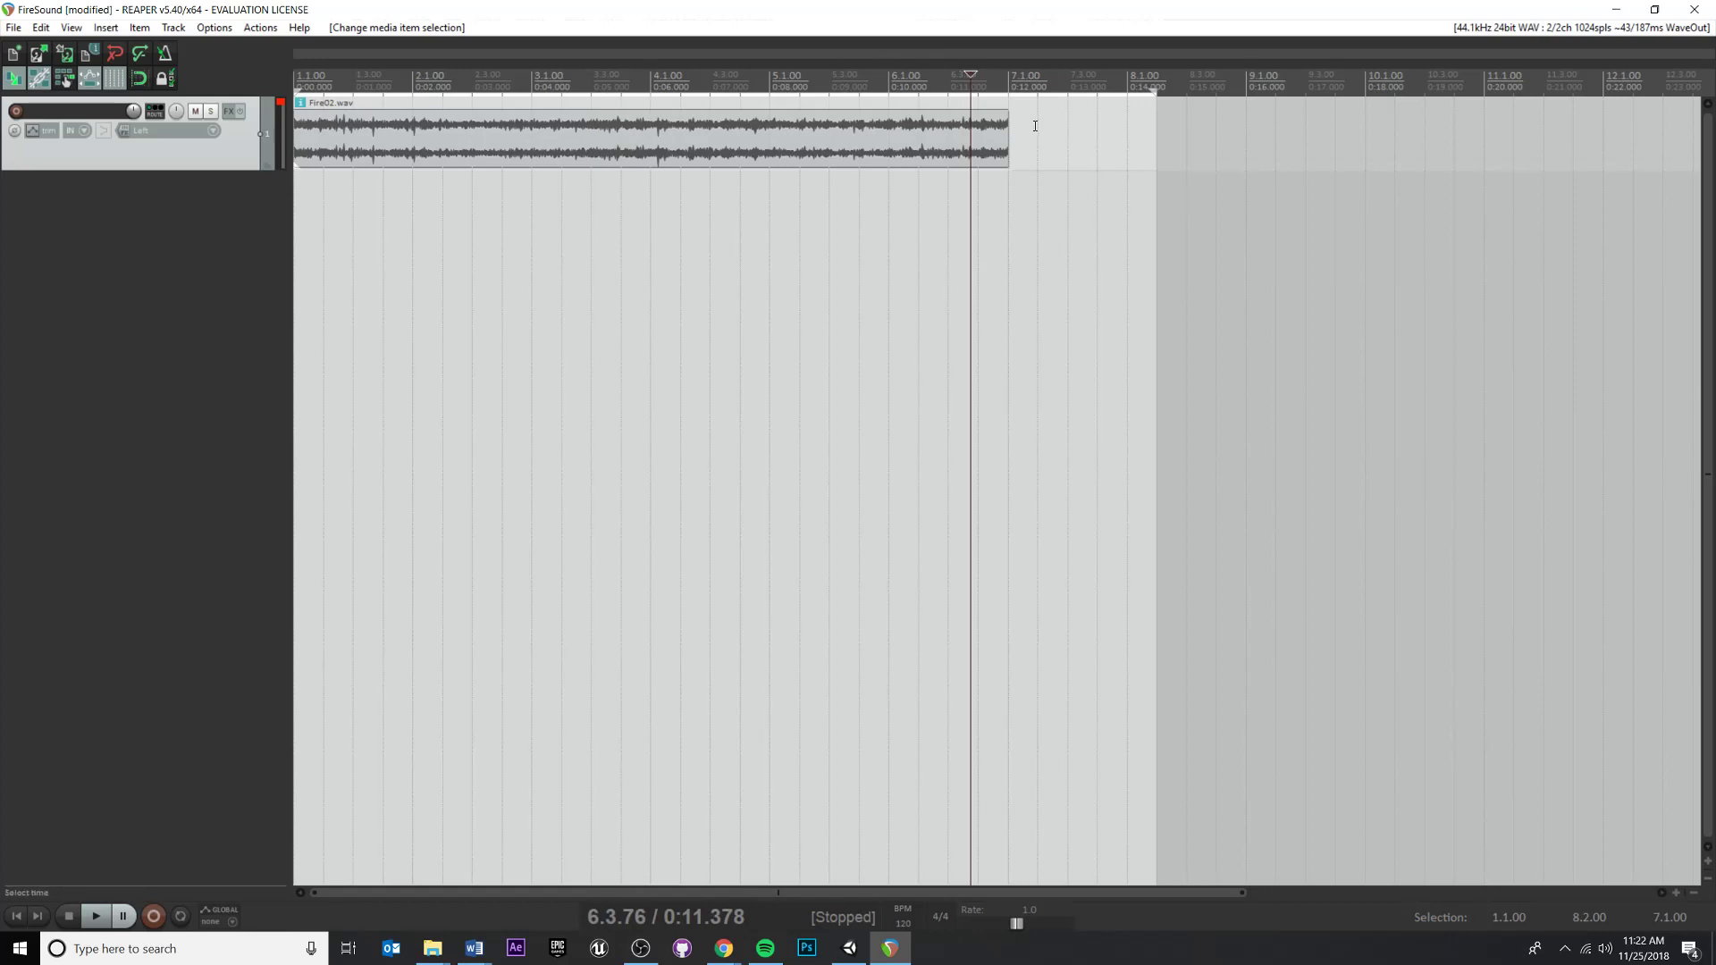
left_click(848, 75)
left_click(950, 75)
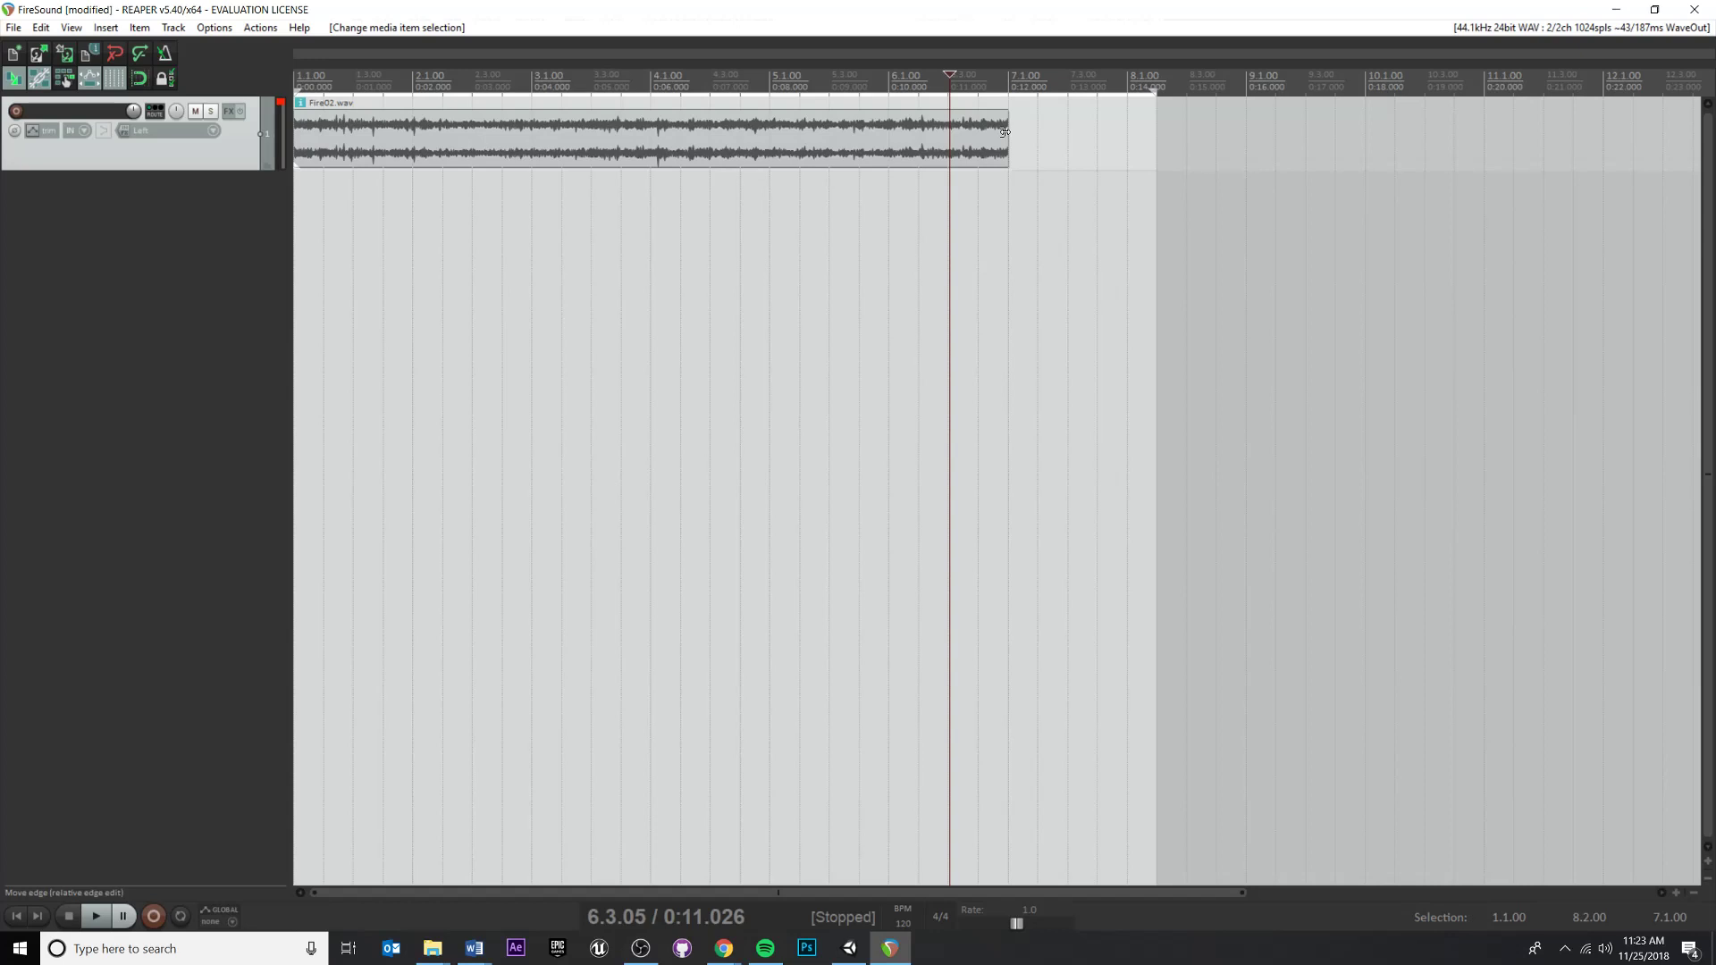
Stretch the audio item's end out to about bar 8.3, slowing its playback rate to 0.767
left_click_drag(1005, 132, 1034, 71)
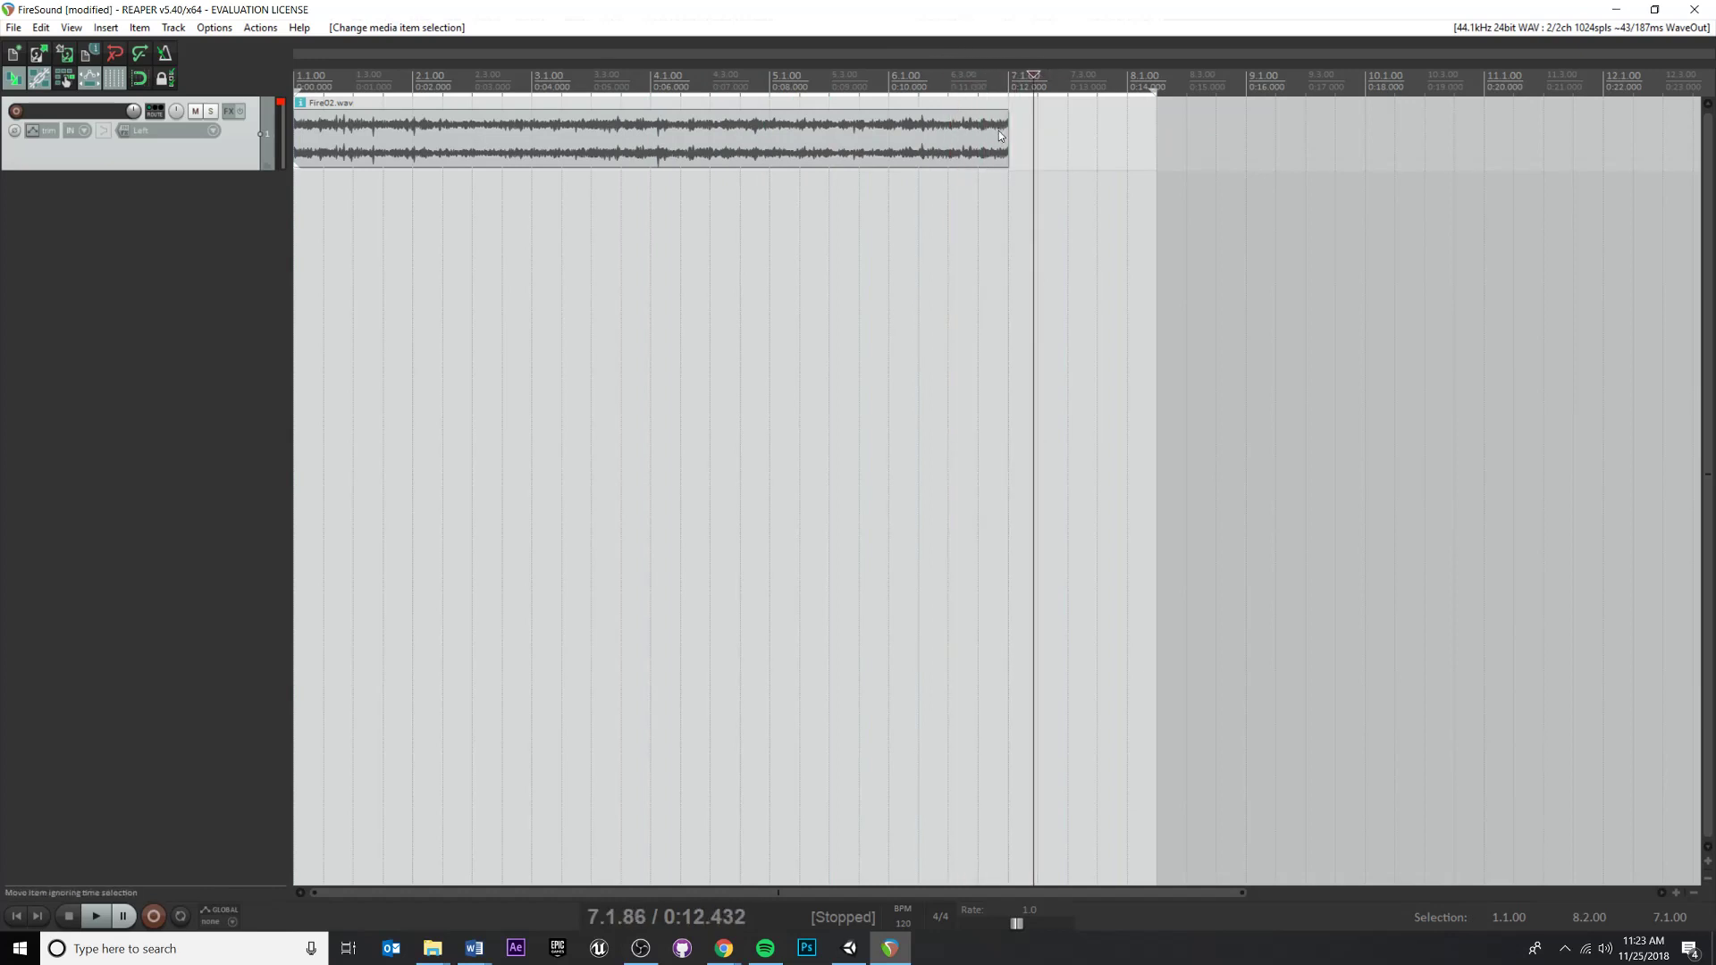
key("alt")
key("alt")
key("alt")
key("alt")
left_click_drag(1005, 137, 1015, 177)
left_click_drag(1034, 71, 994, 73)
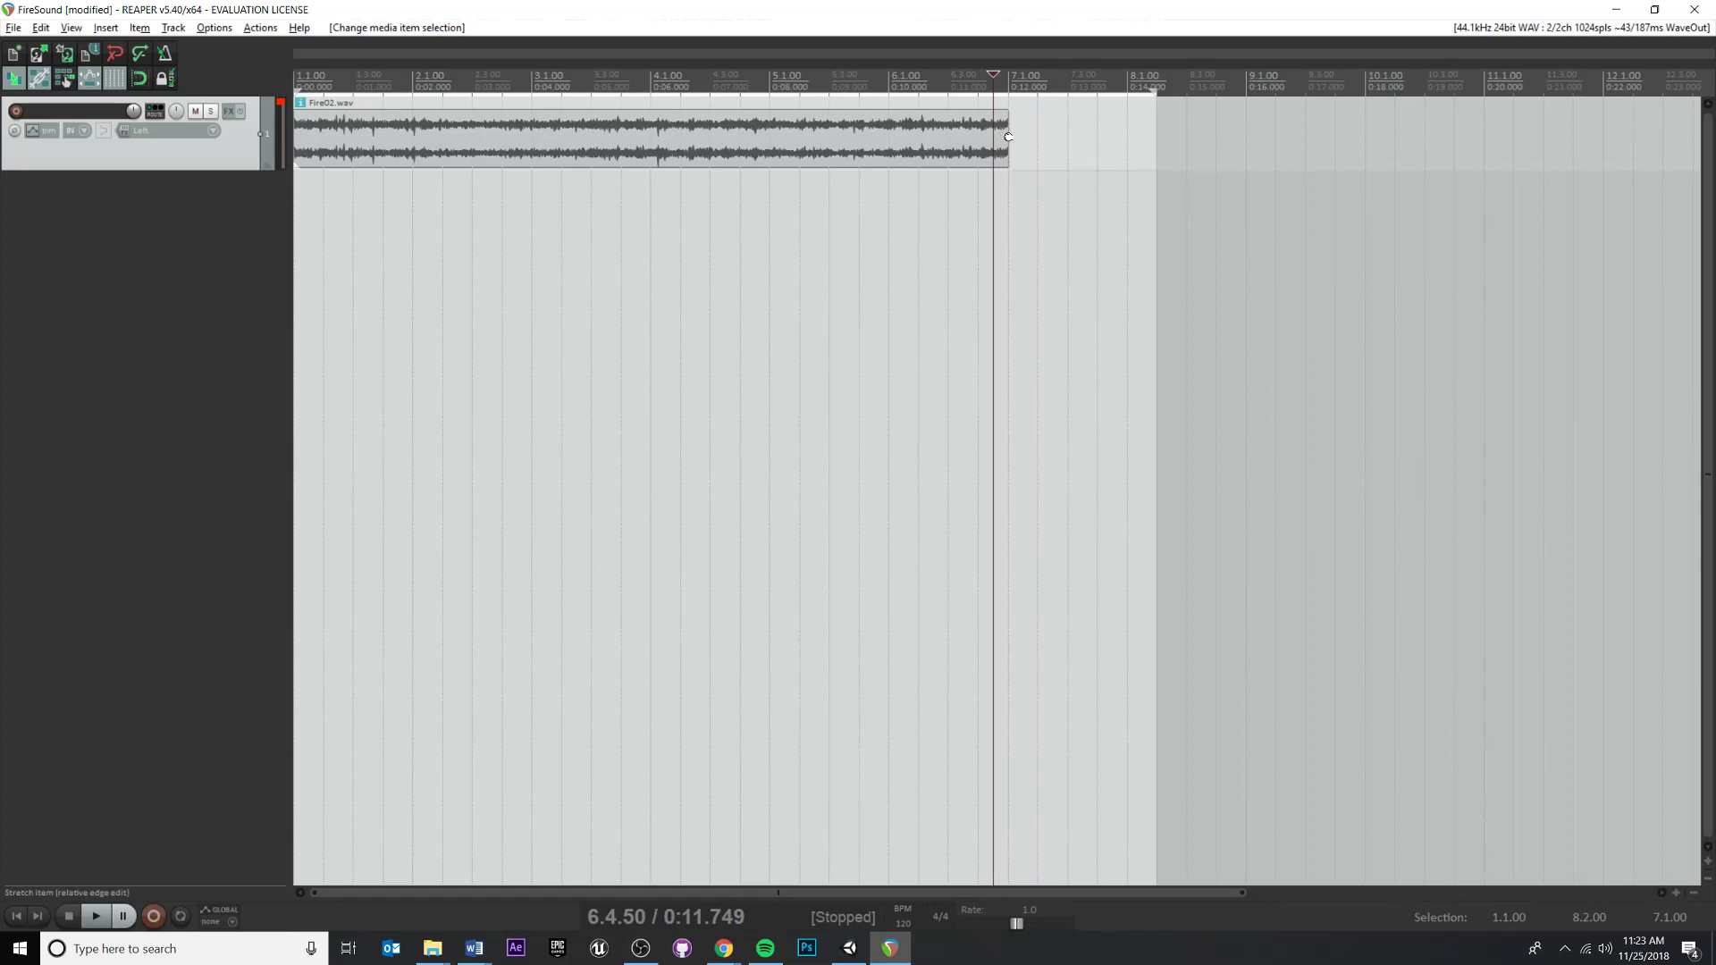
left_click_drag(1008, 137, 1227, 137)
Play back the stretched item from around bar 5
left_click_drag(992, 73, 467, 68)
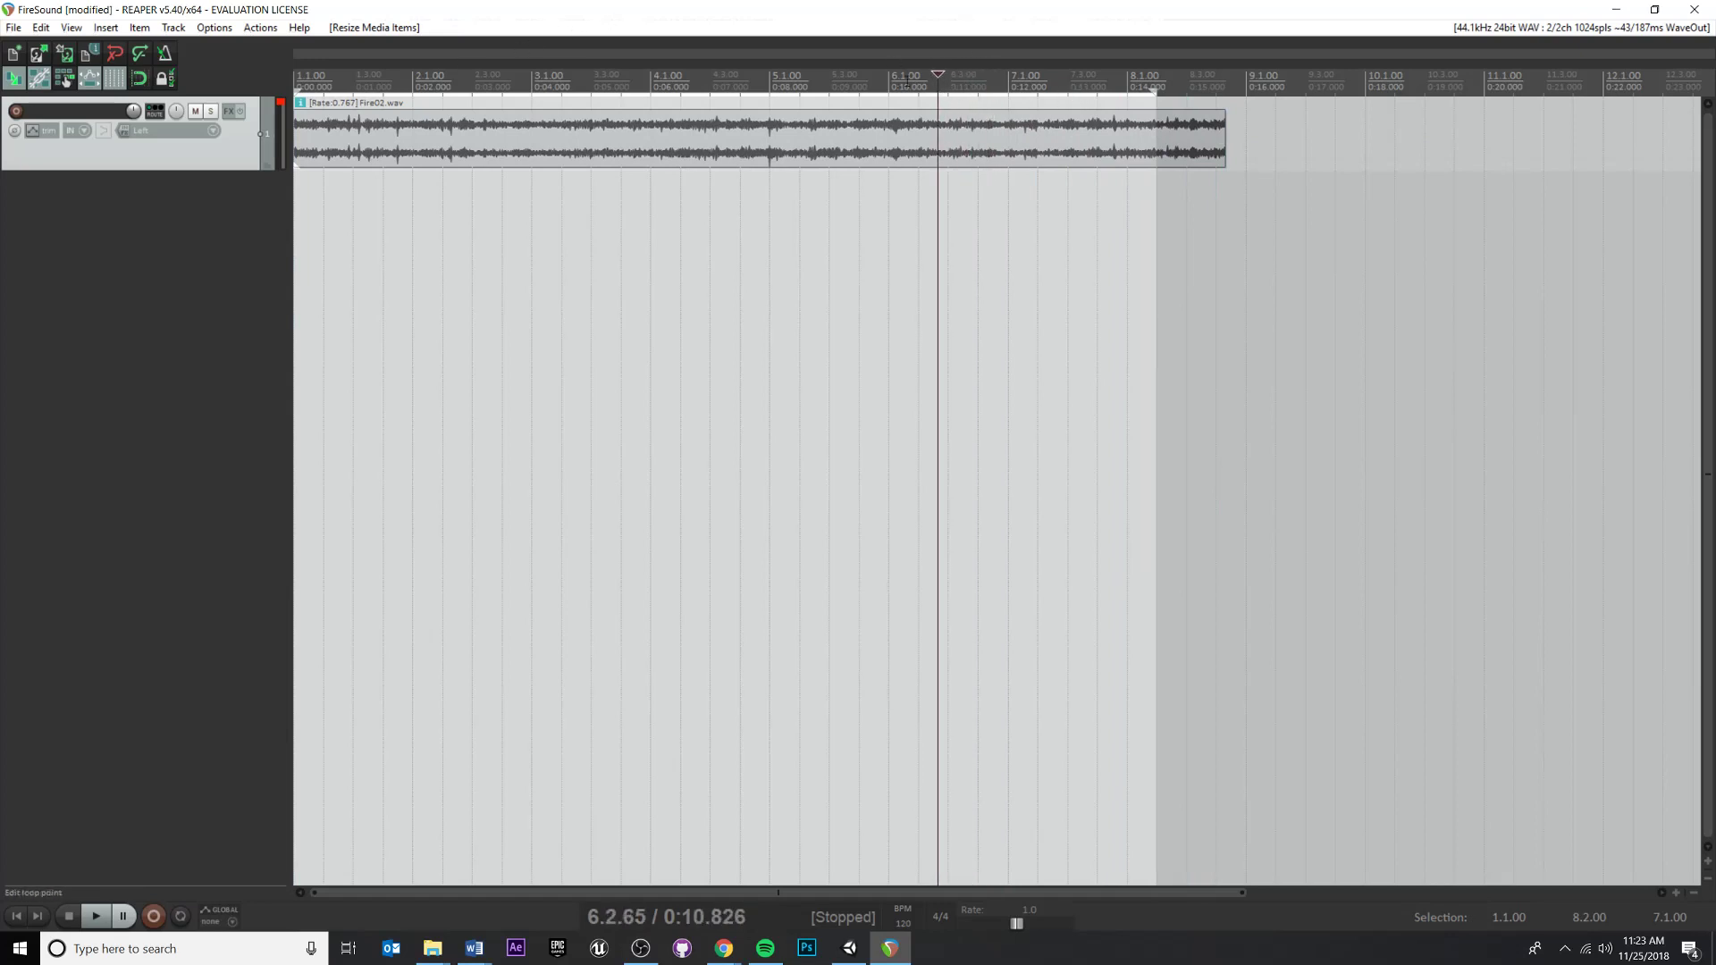
left_click(759, 86)
key("space")
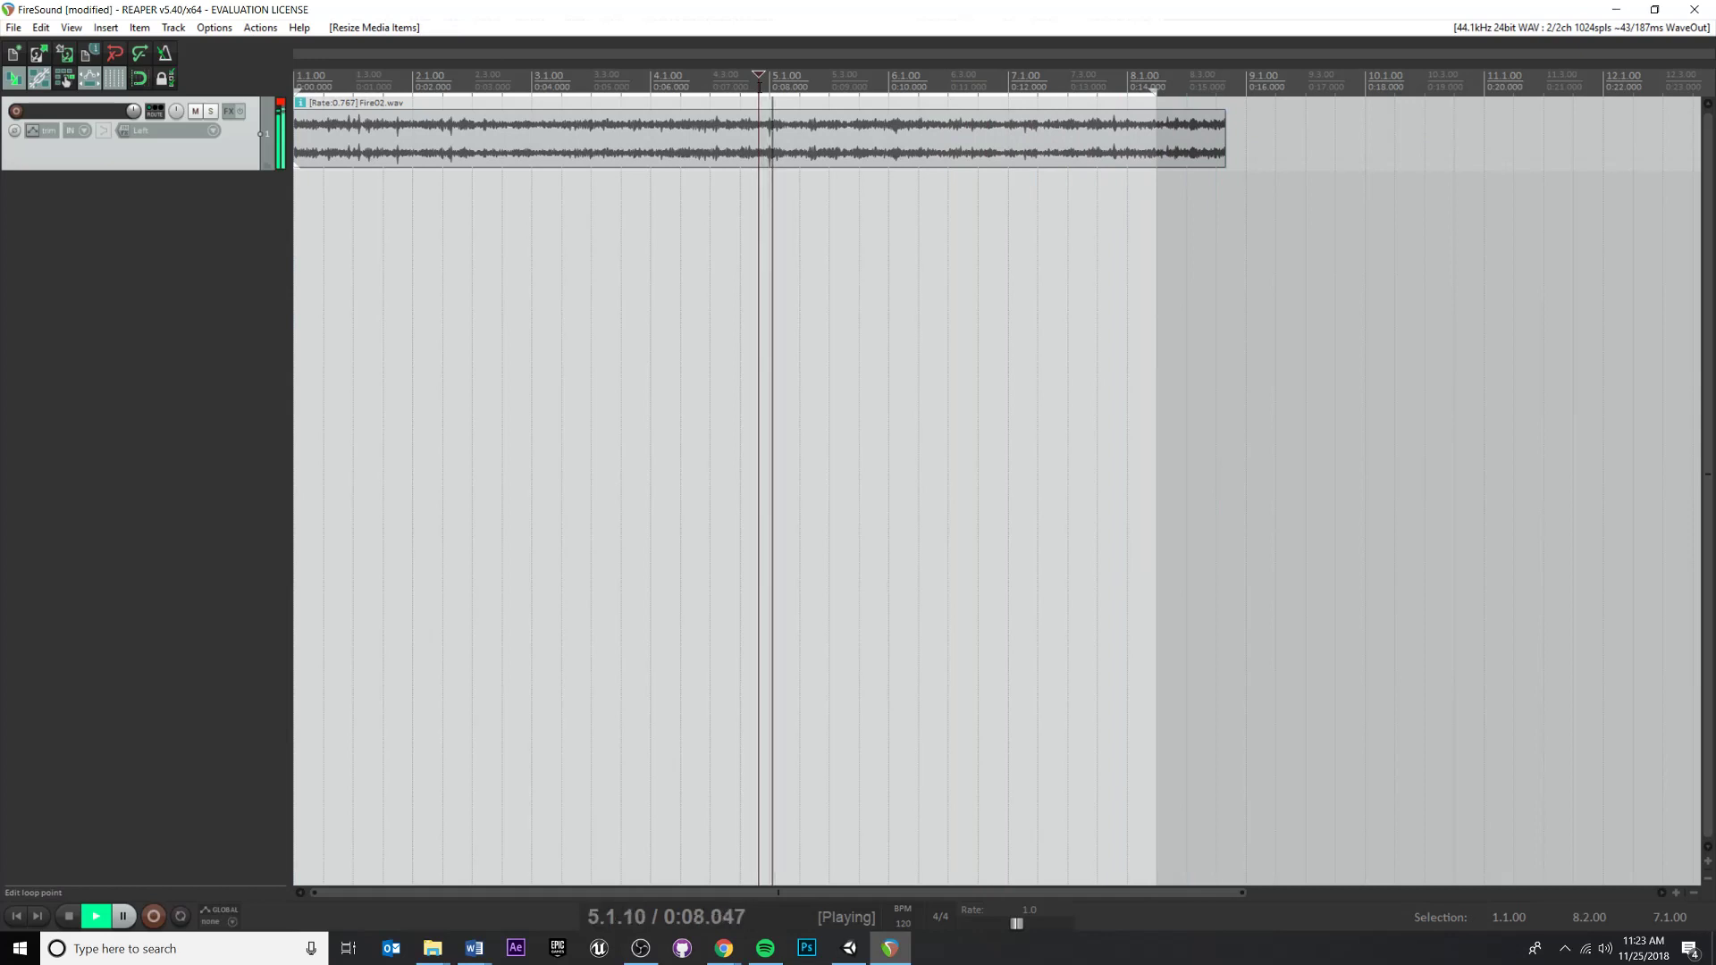
key("space")
key("space")
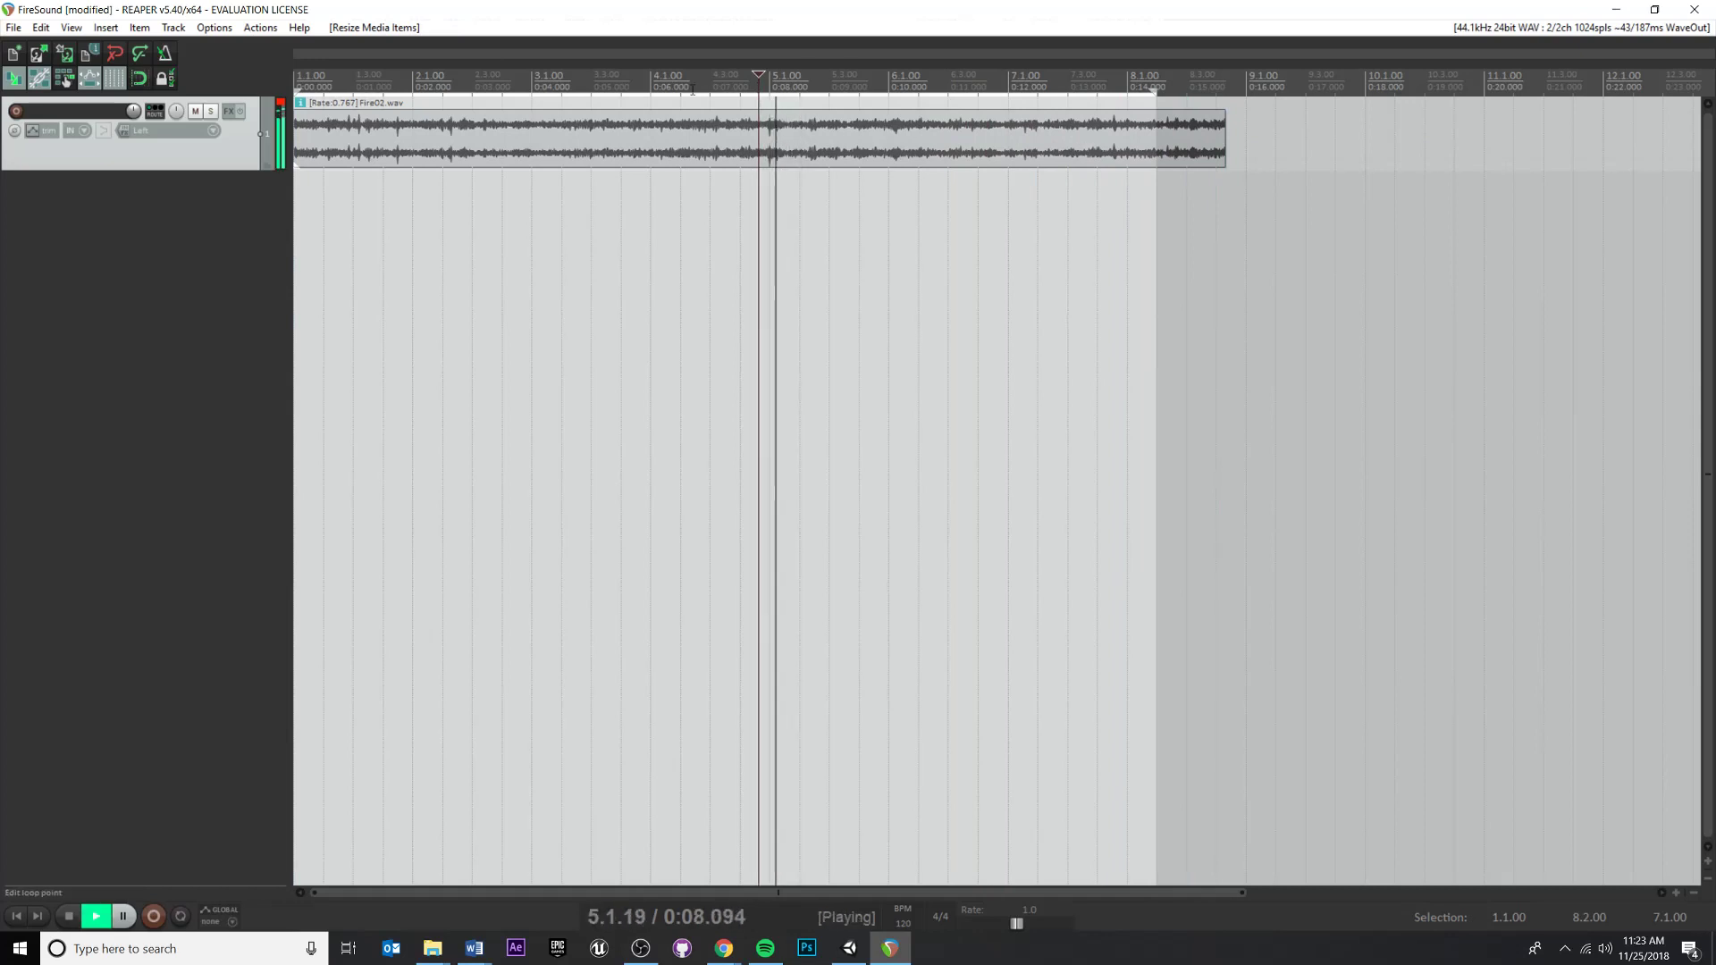
key("space")
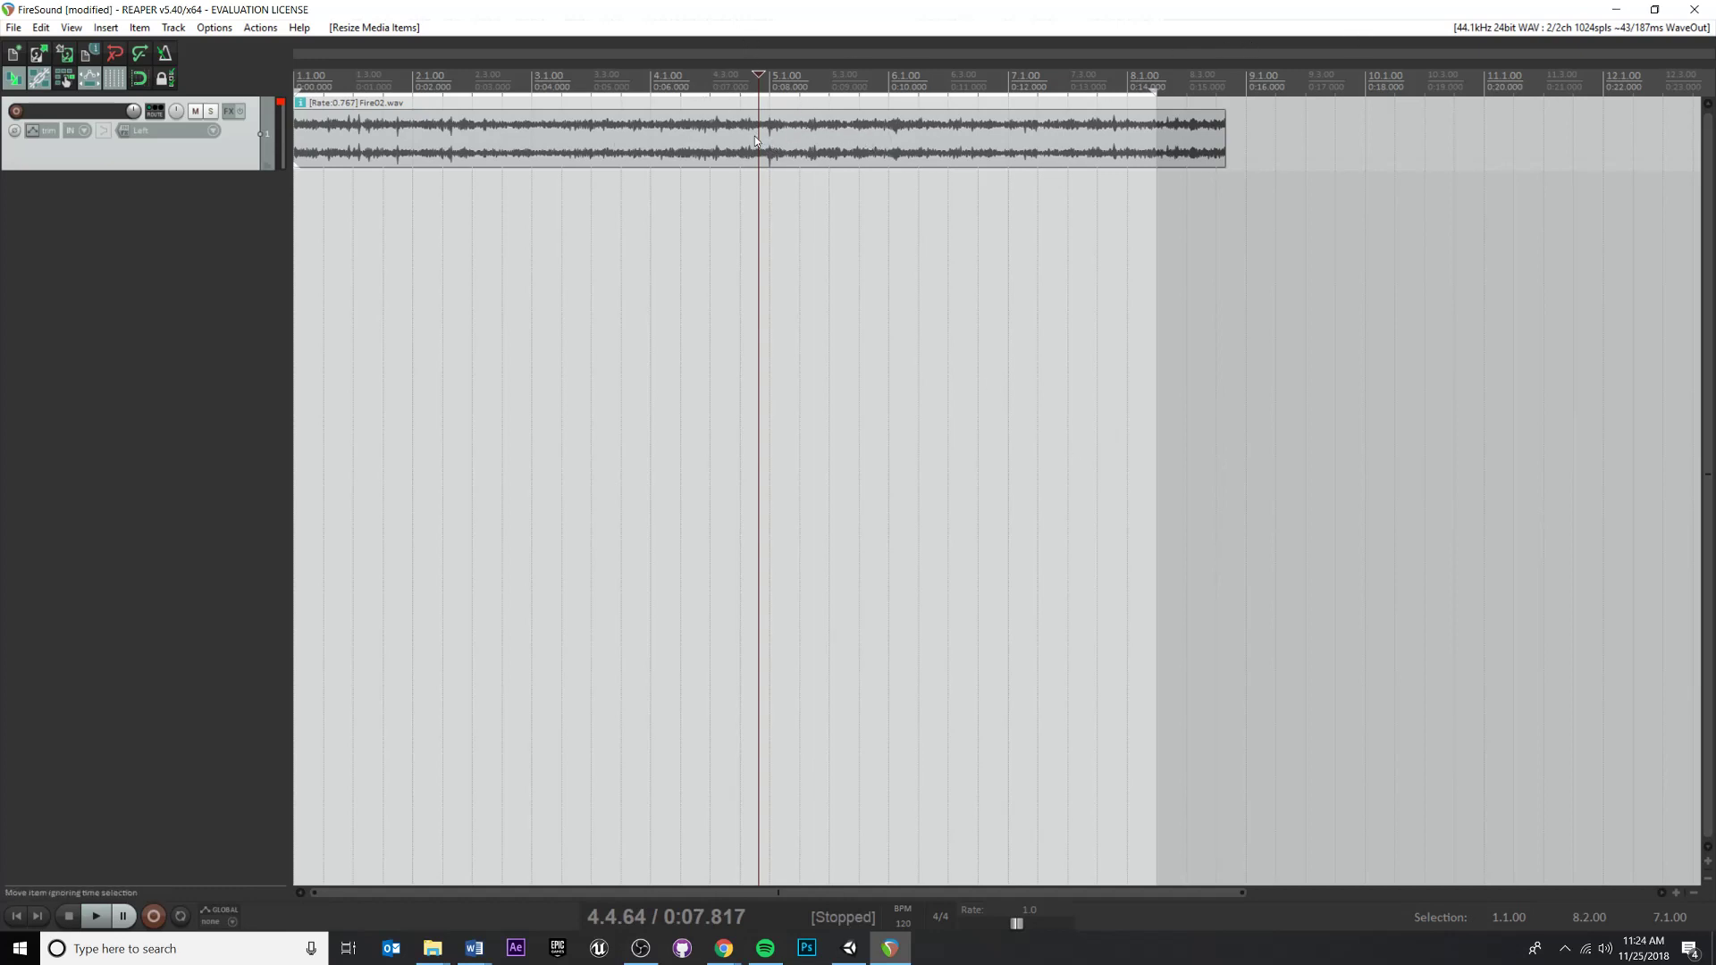
Enable Preserve pitch when changing playrate in the item's settings
right_click(798, 131)
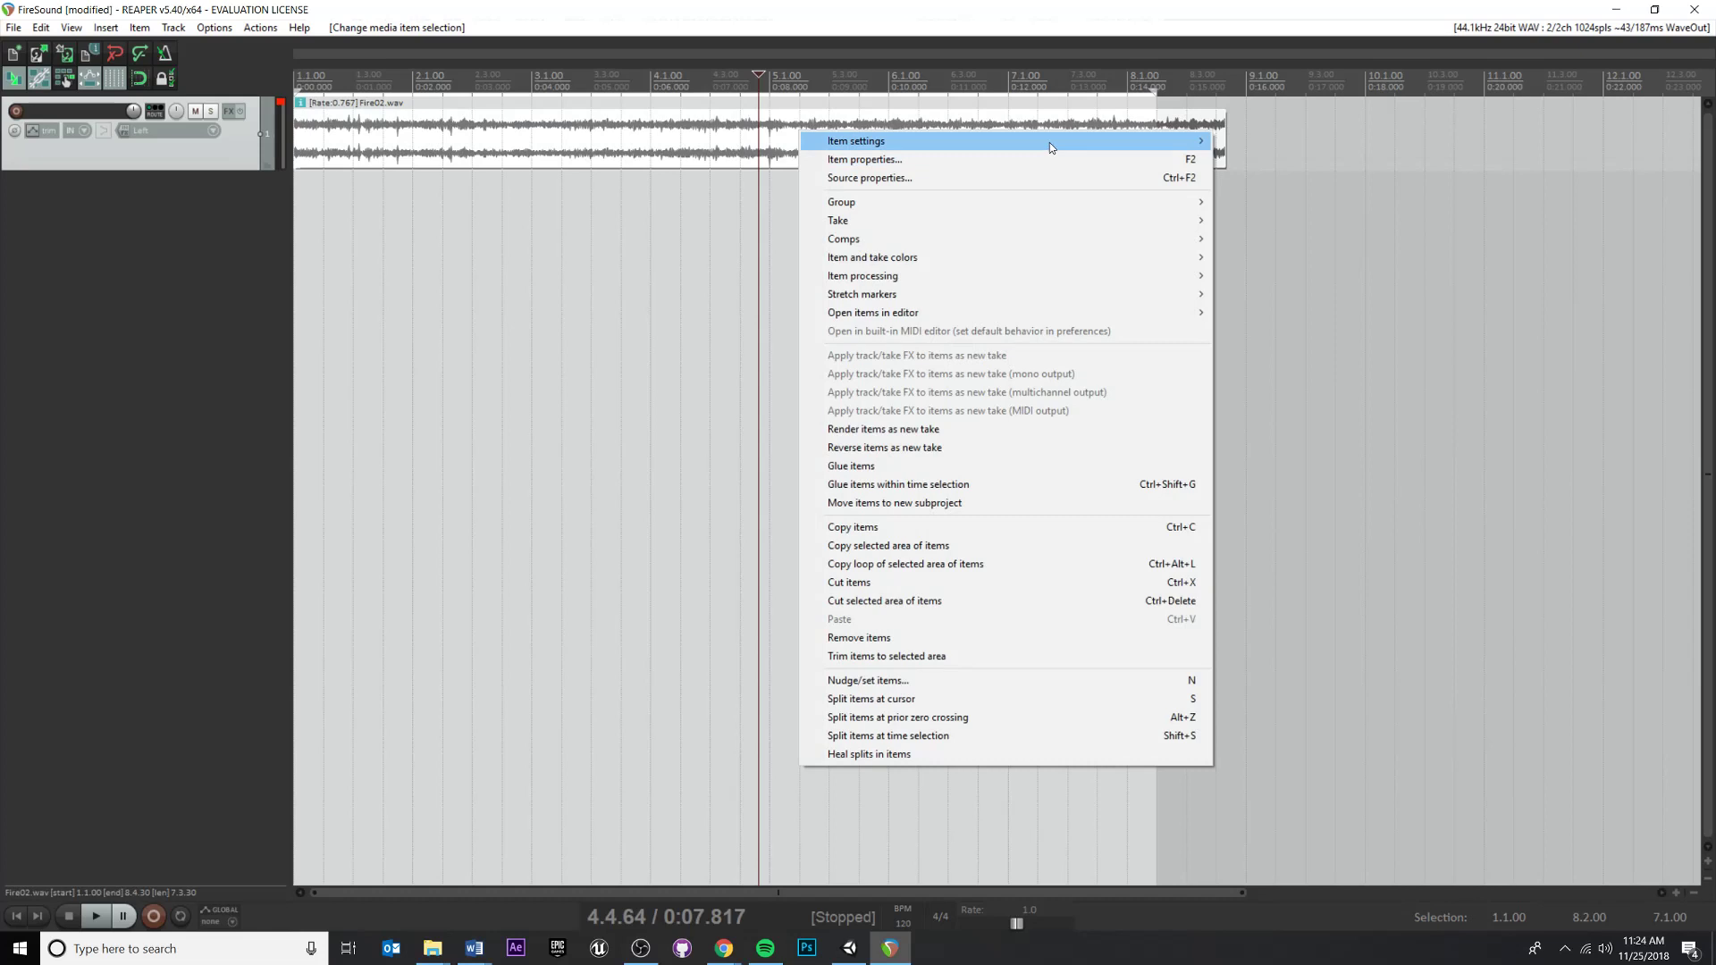
mouse_move(1049, 142)
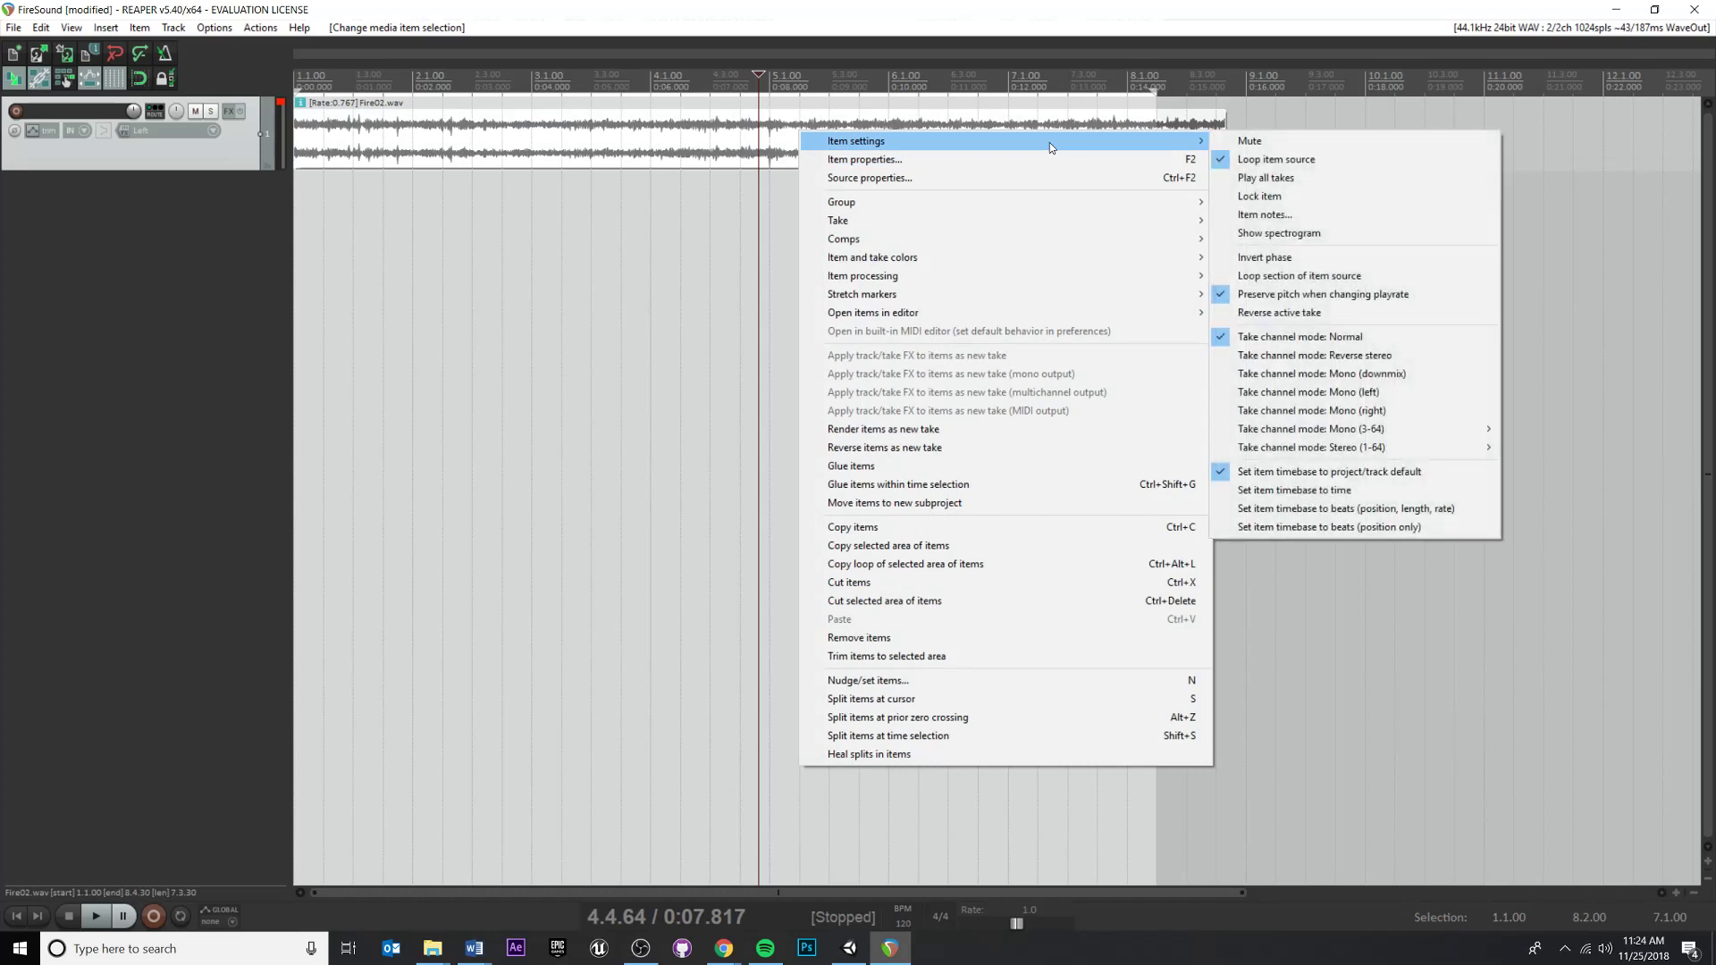
left_click(1351, 297)
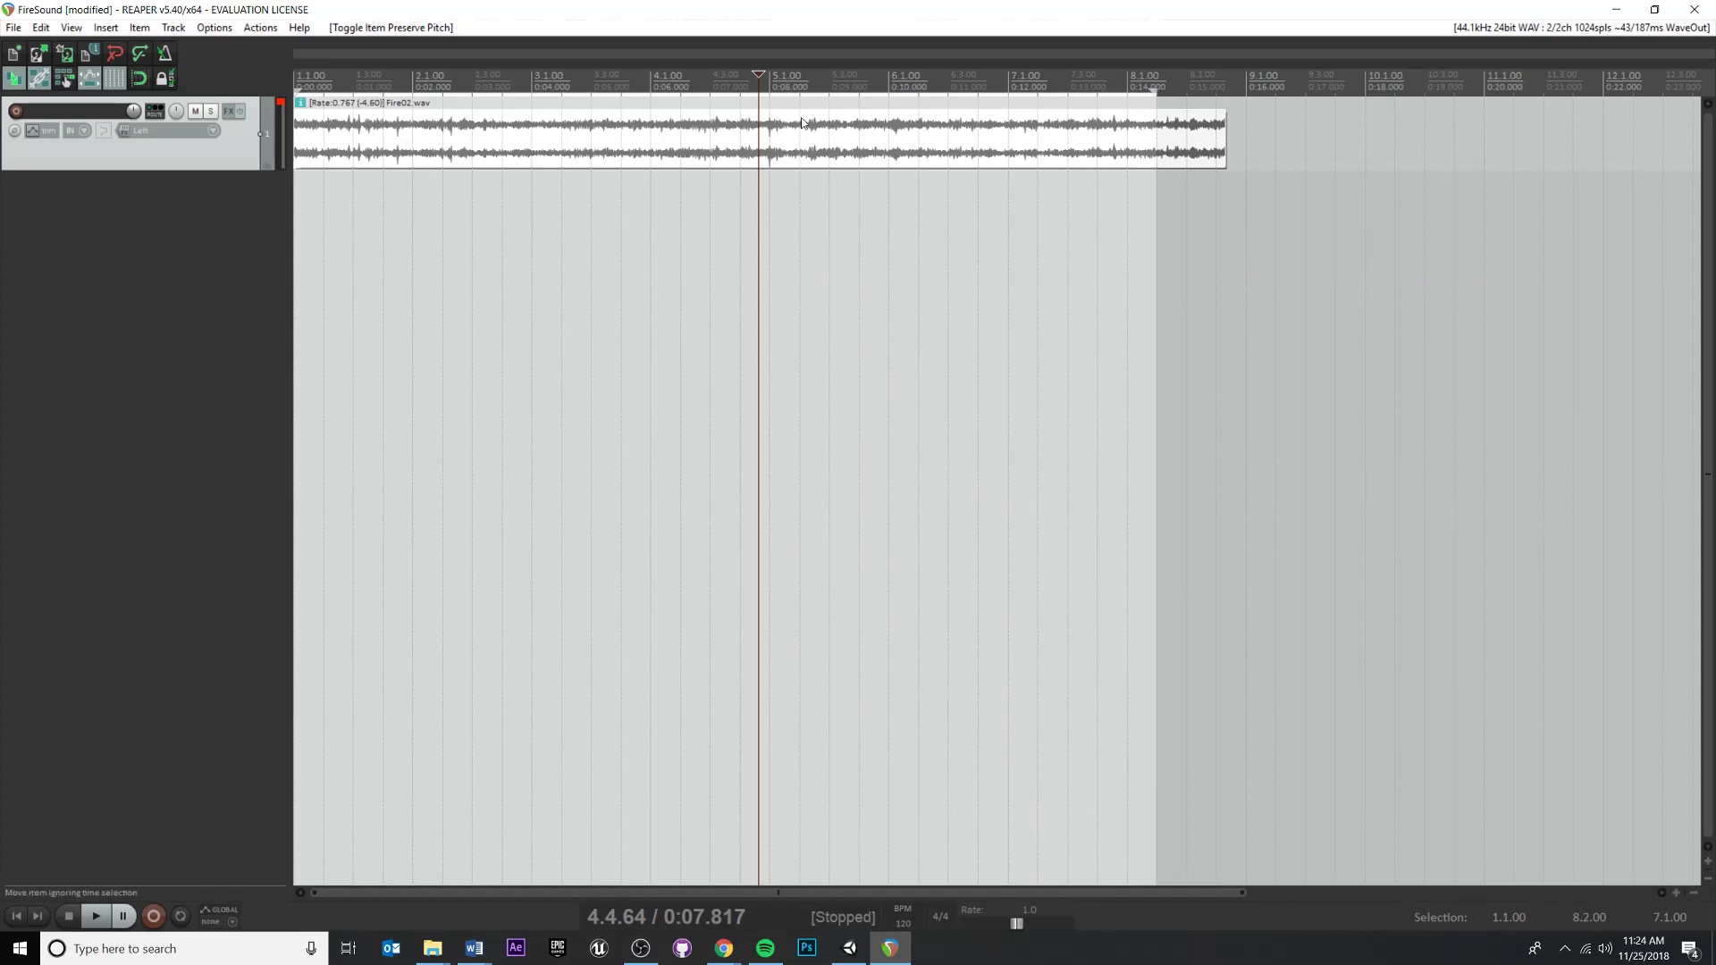
right_click(828, 137)
mouse_move(893, 150)
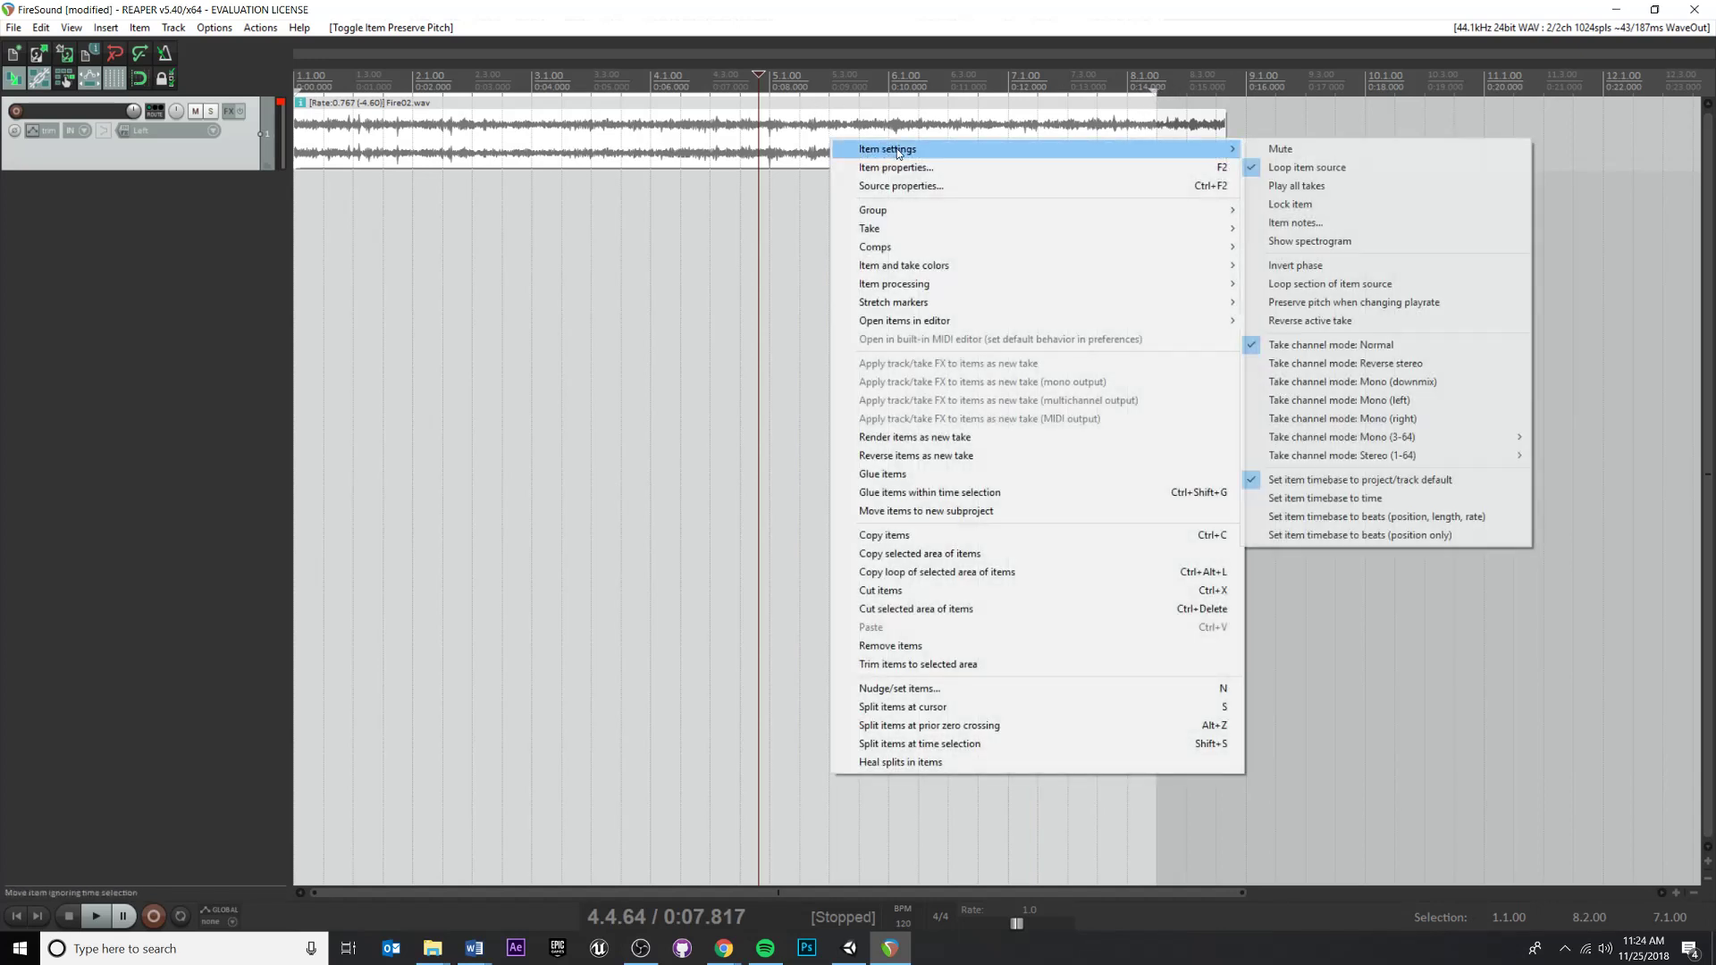
left_click(697, 68)
Set a loop selection from the project start to about 4.3.39 and play it back from around bar 3
left_click_drag(721, 72, 295, 80)
left_click(524, 81)
key("space")
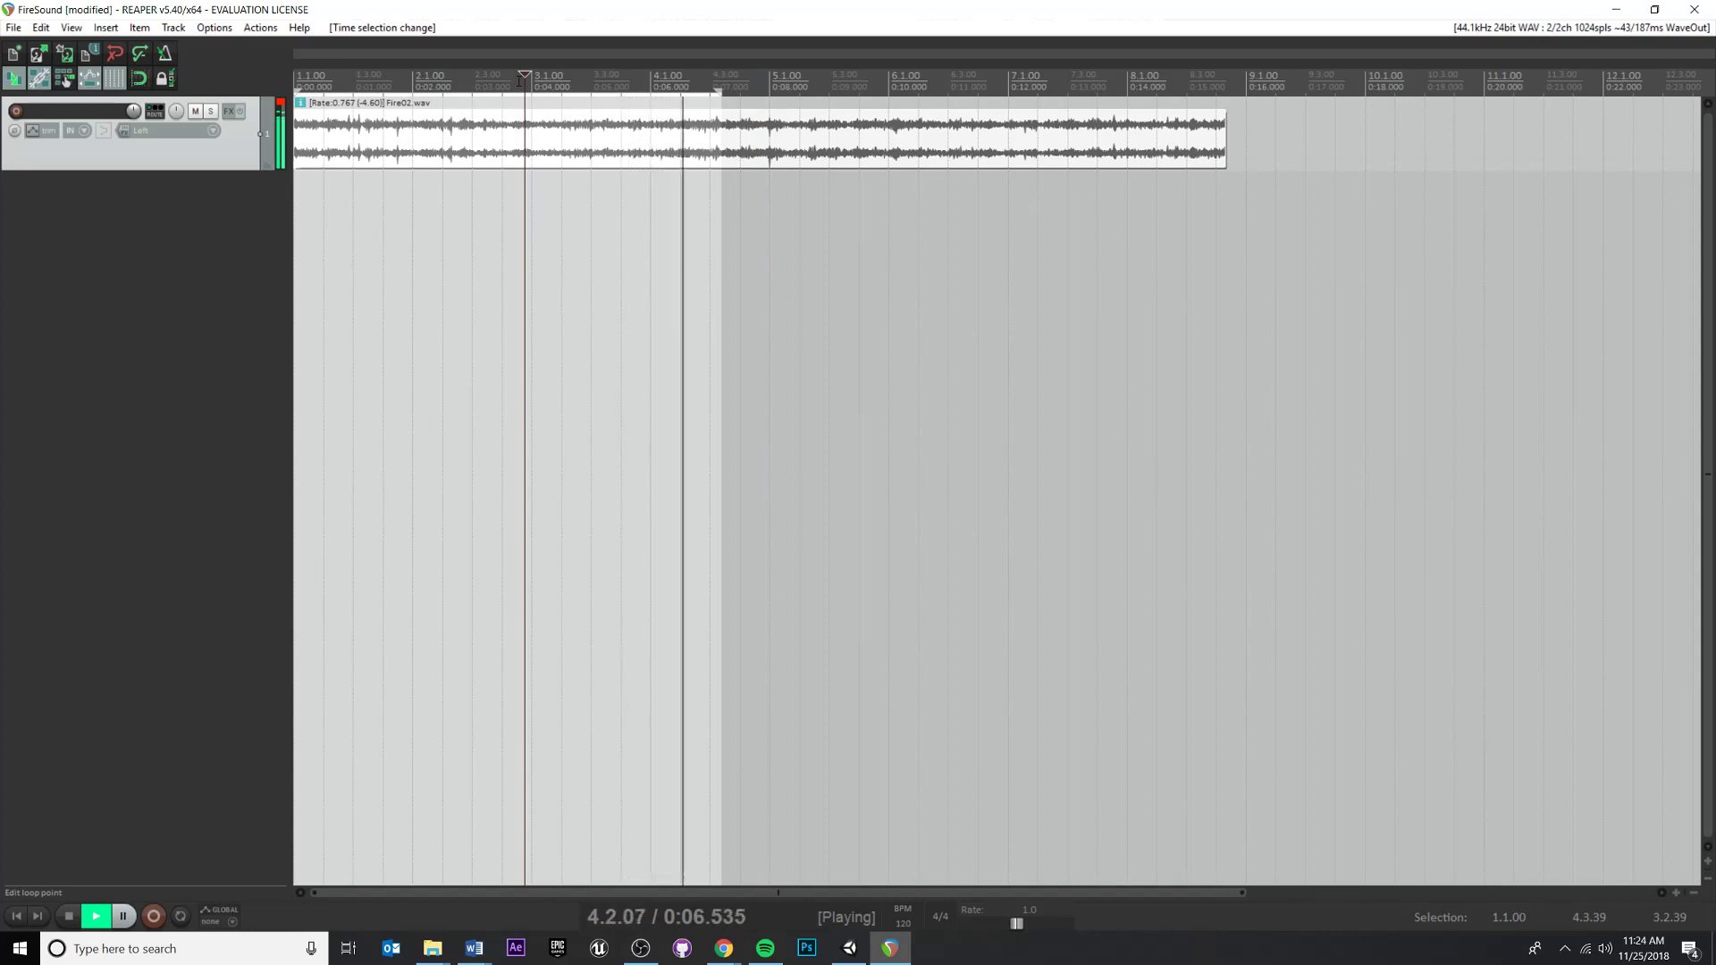
key("space")
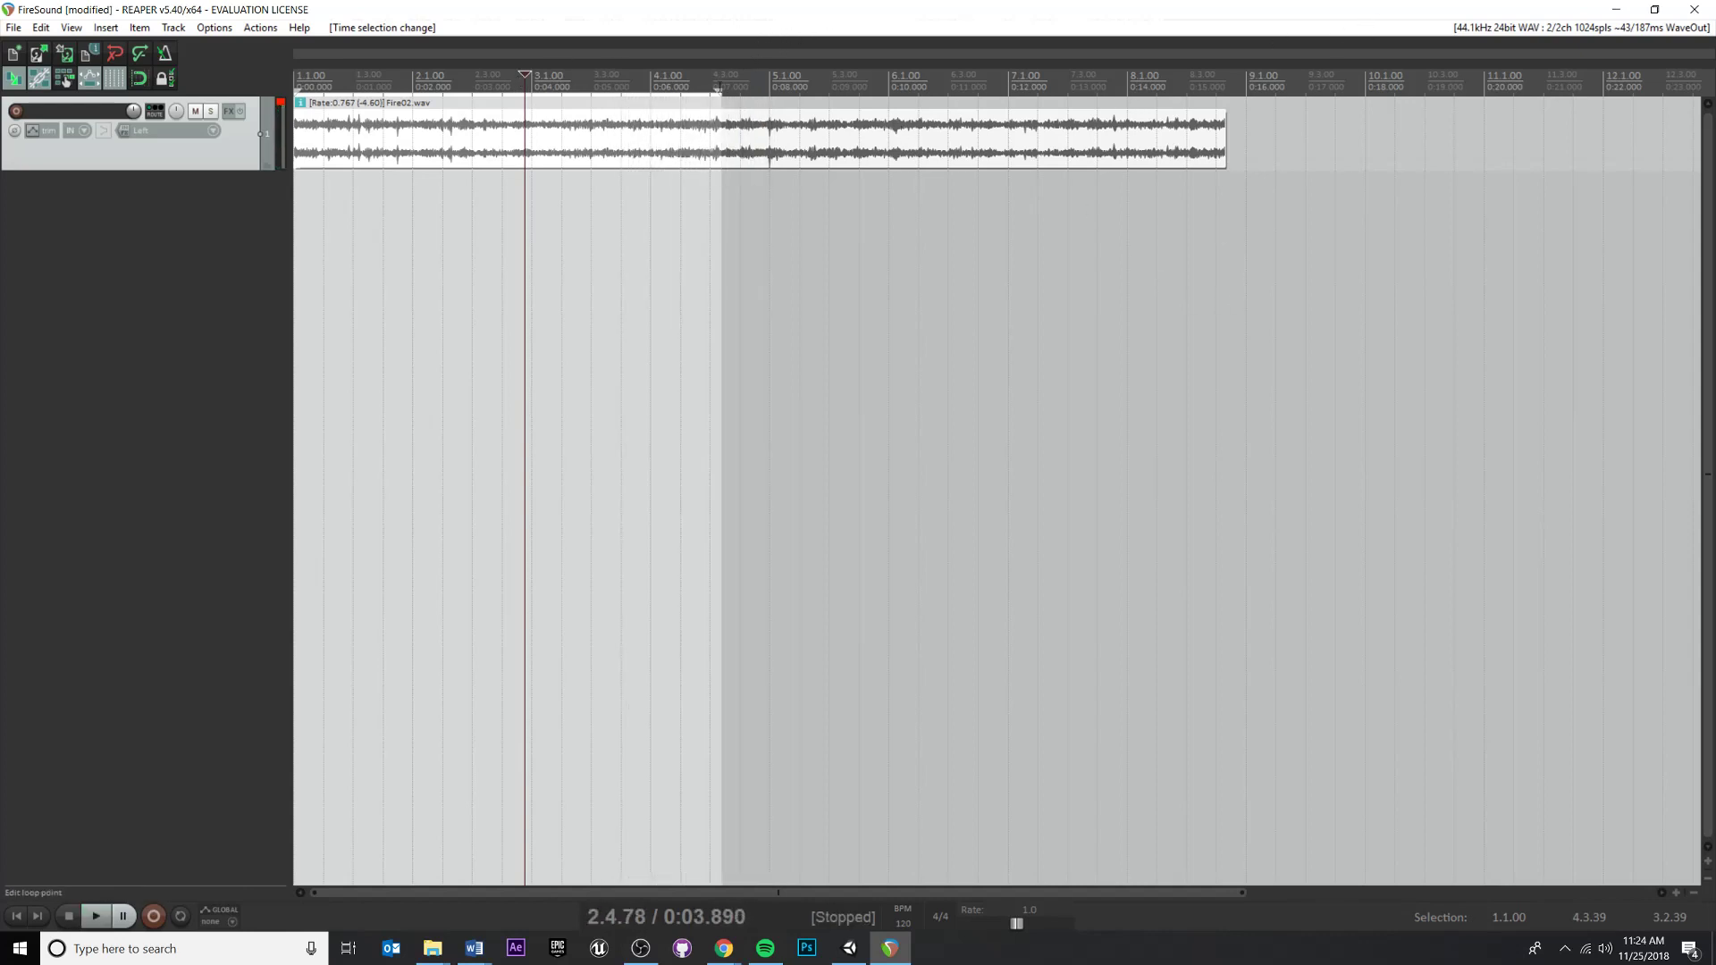
Extend the loop selection end to about 8.3.57, starting from 1.1.00
left_click_drag(720, 90, 1238, 46)
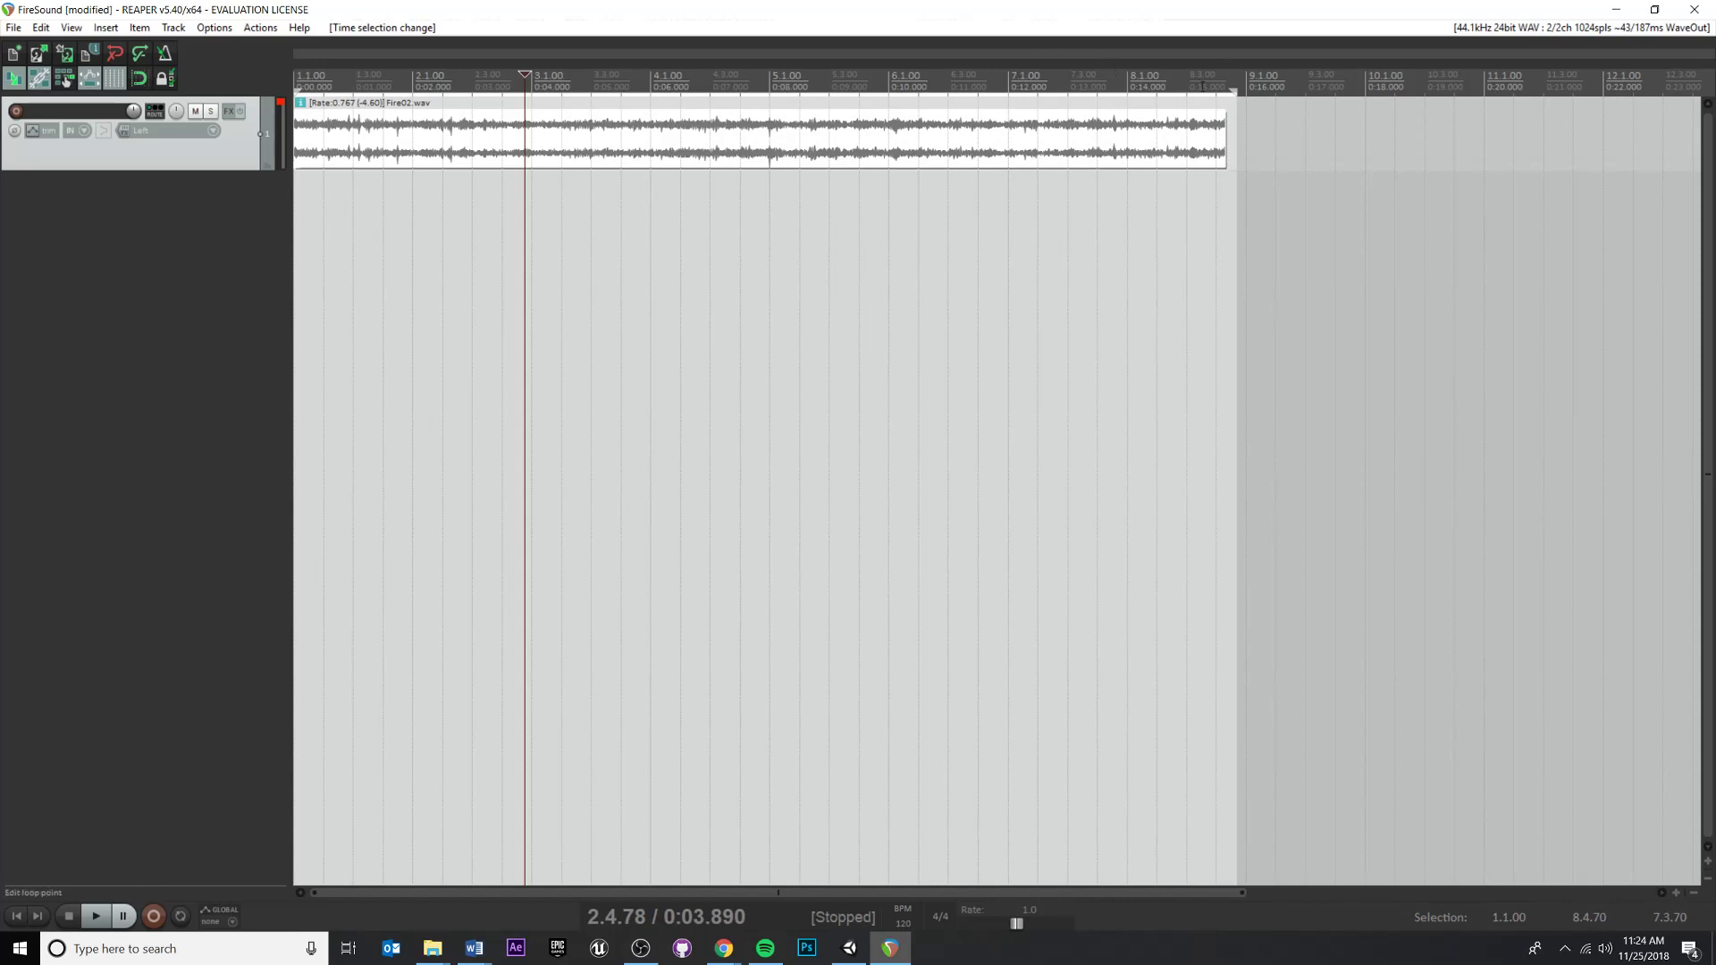
left_click(1178, 84)
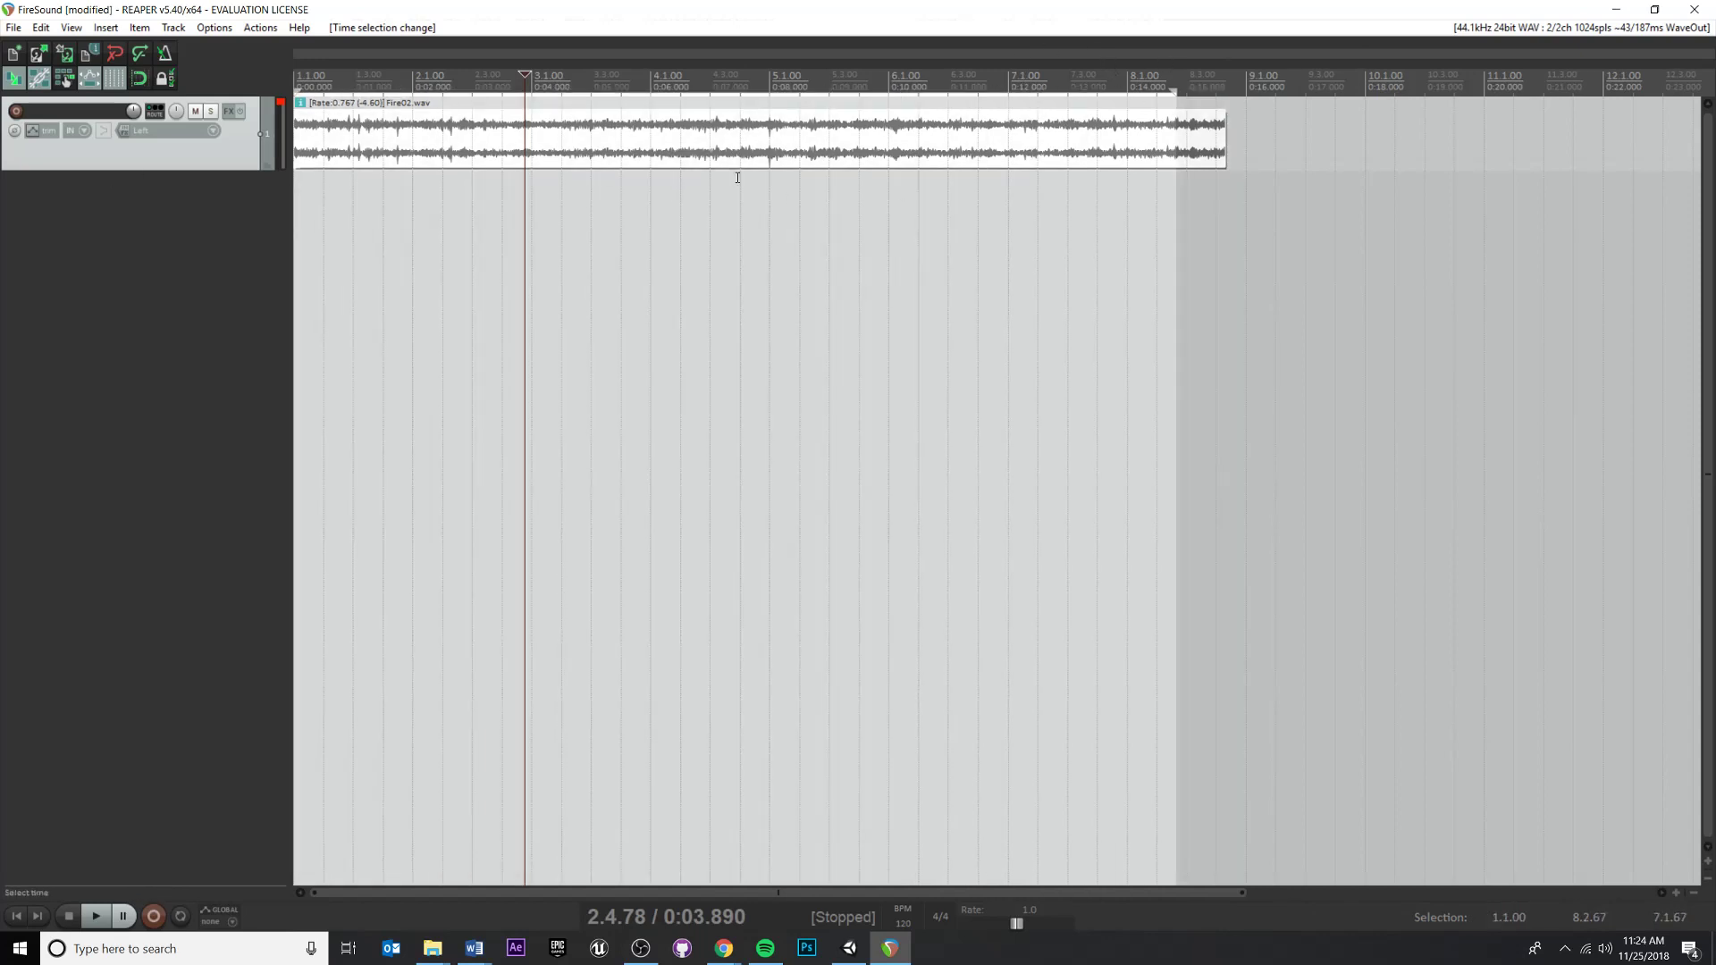
left_click_drag(1170, 84, 1351, 93)
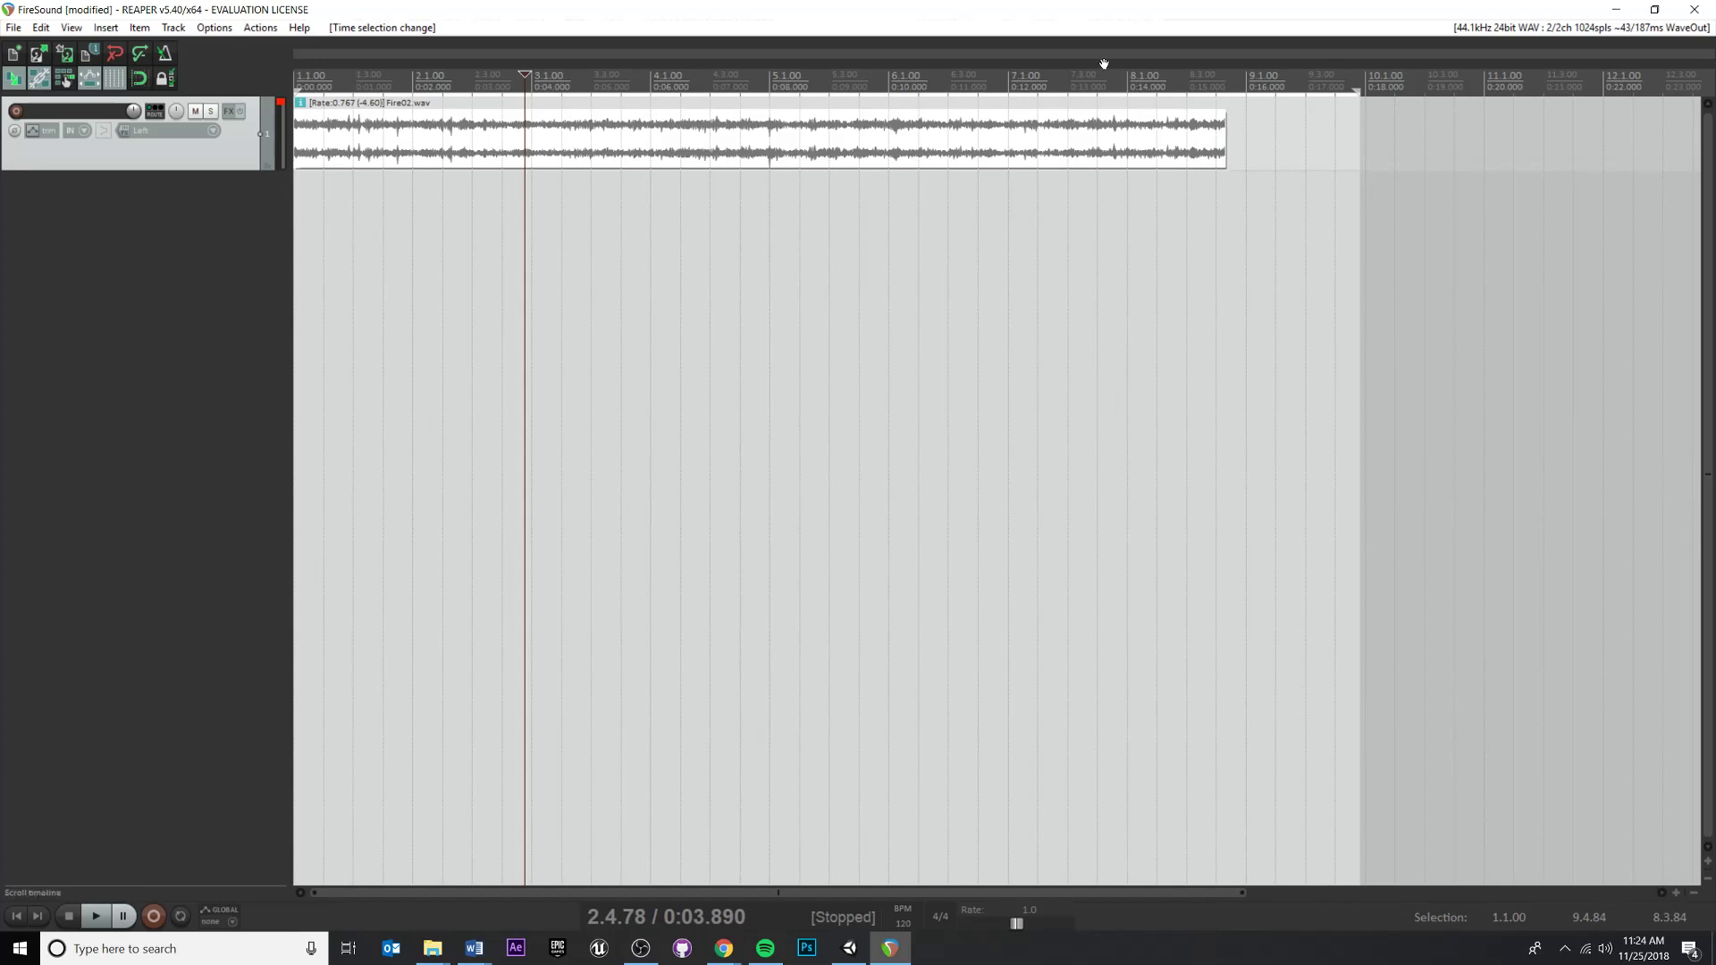
left_click(1211, 83)
left_click(1227, 83)
left_click_drag(1203, 84, 295, 63)
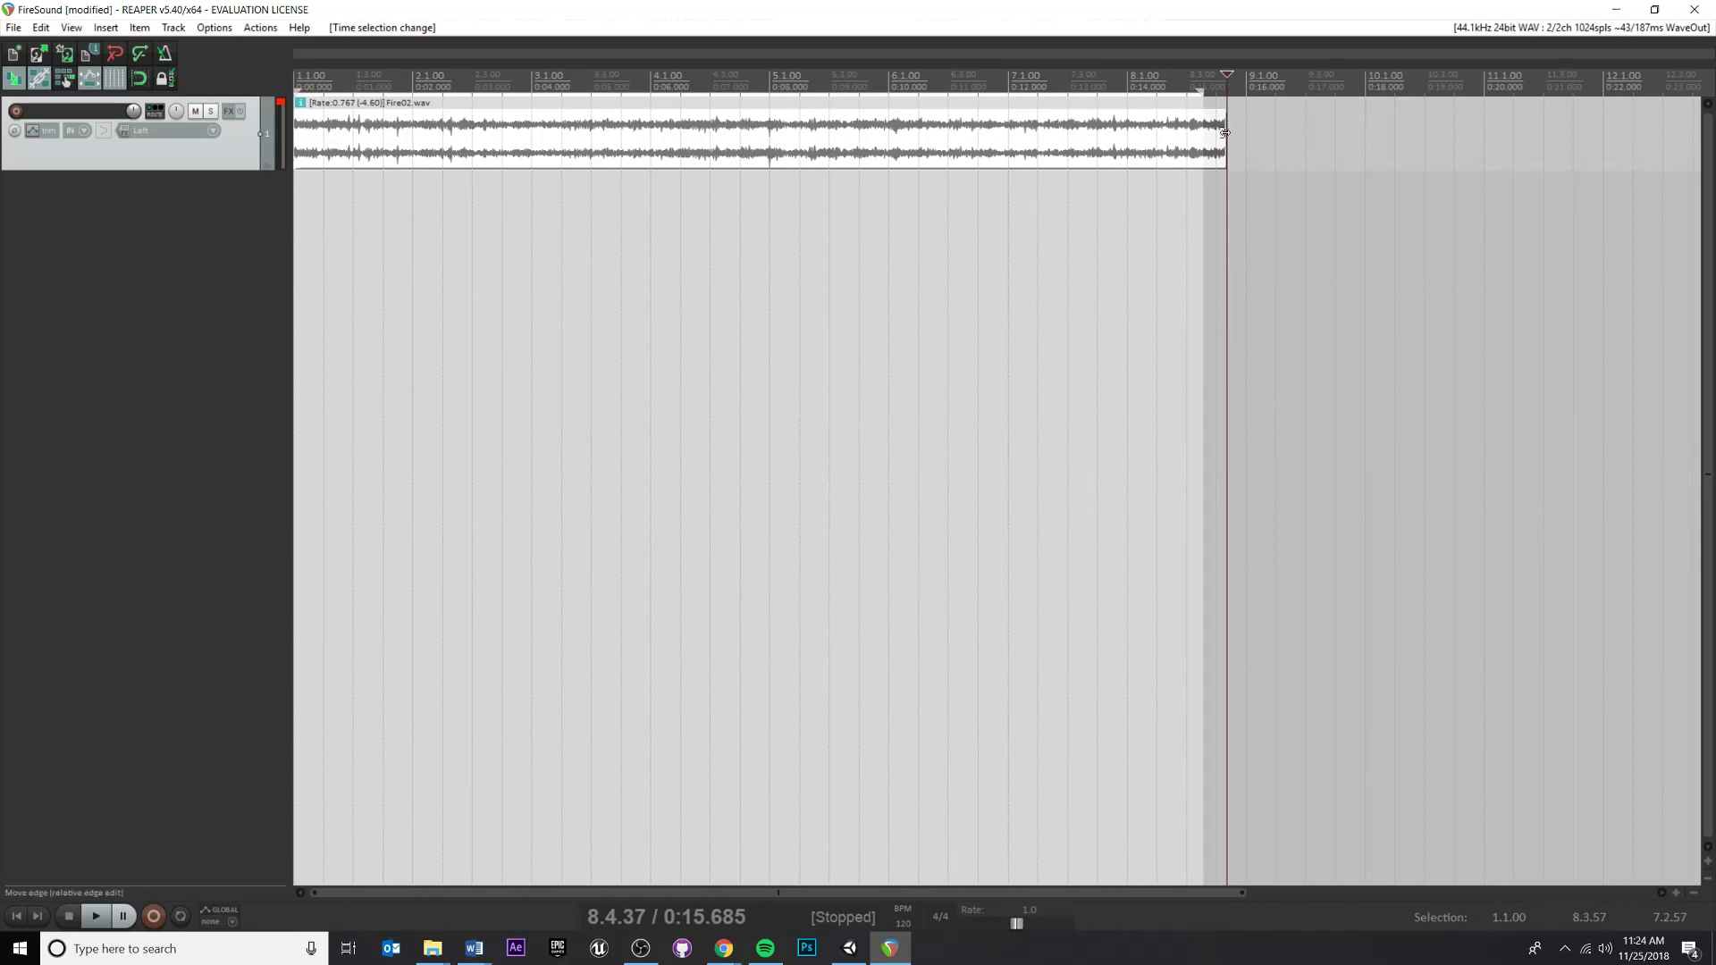
Trim the stretched item's end back to about bar 6.1 and place the edit cursor near bar 5.2
left_click_drag(1223, 133, 887, 114)
left_click(805, 73)
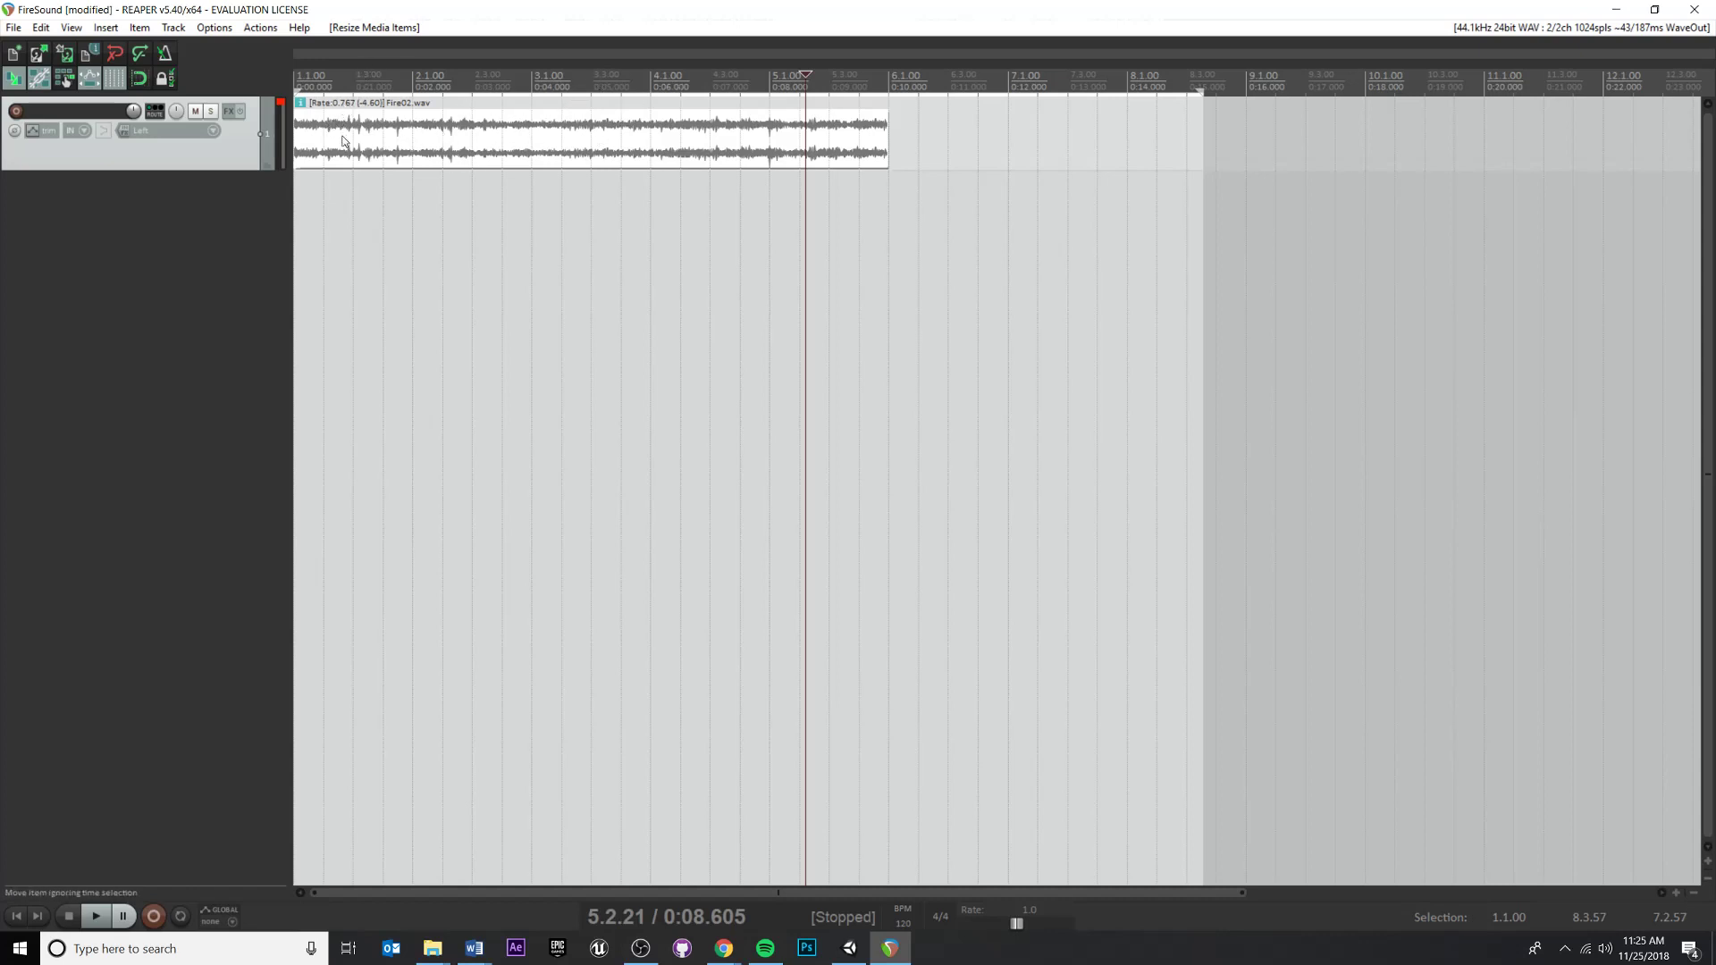
left_click_drag(301, 136, 395, 135)
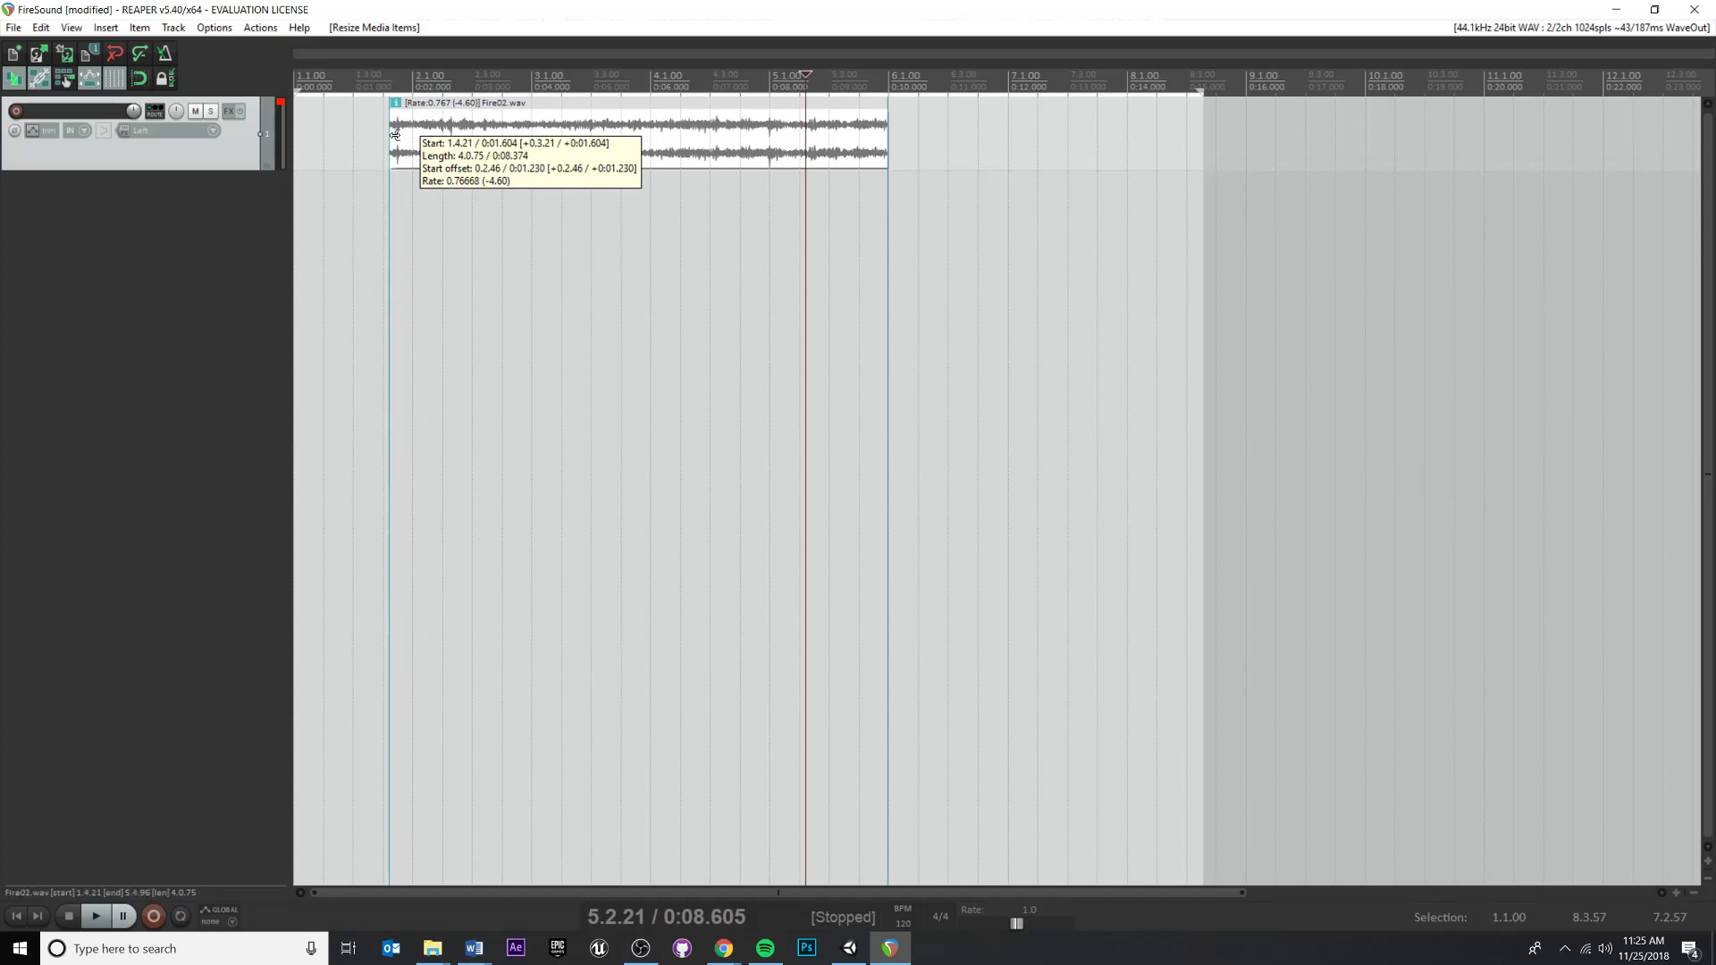
left_click_drag(395, 135, 395, 136)
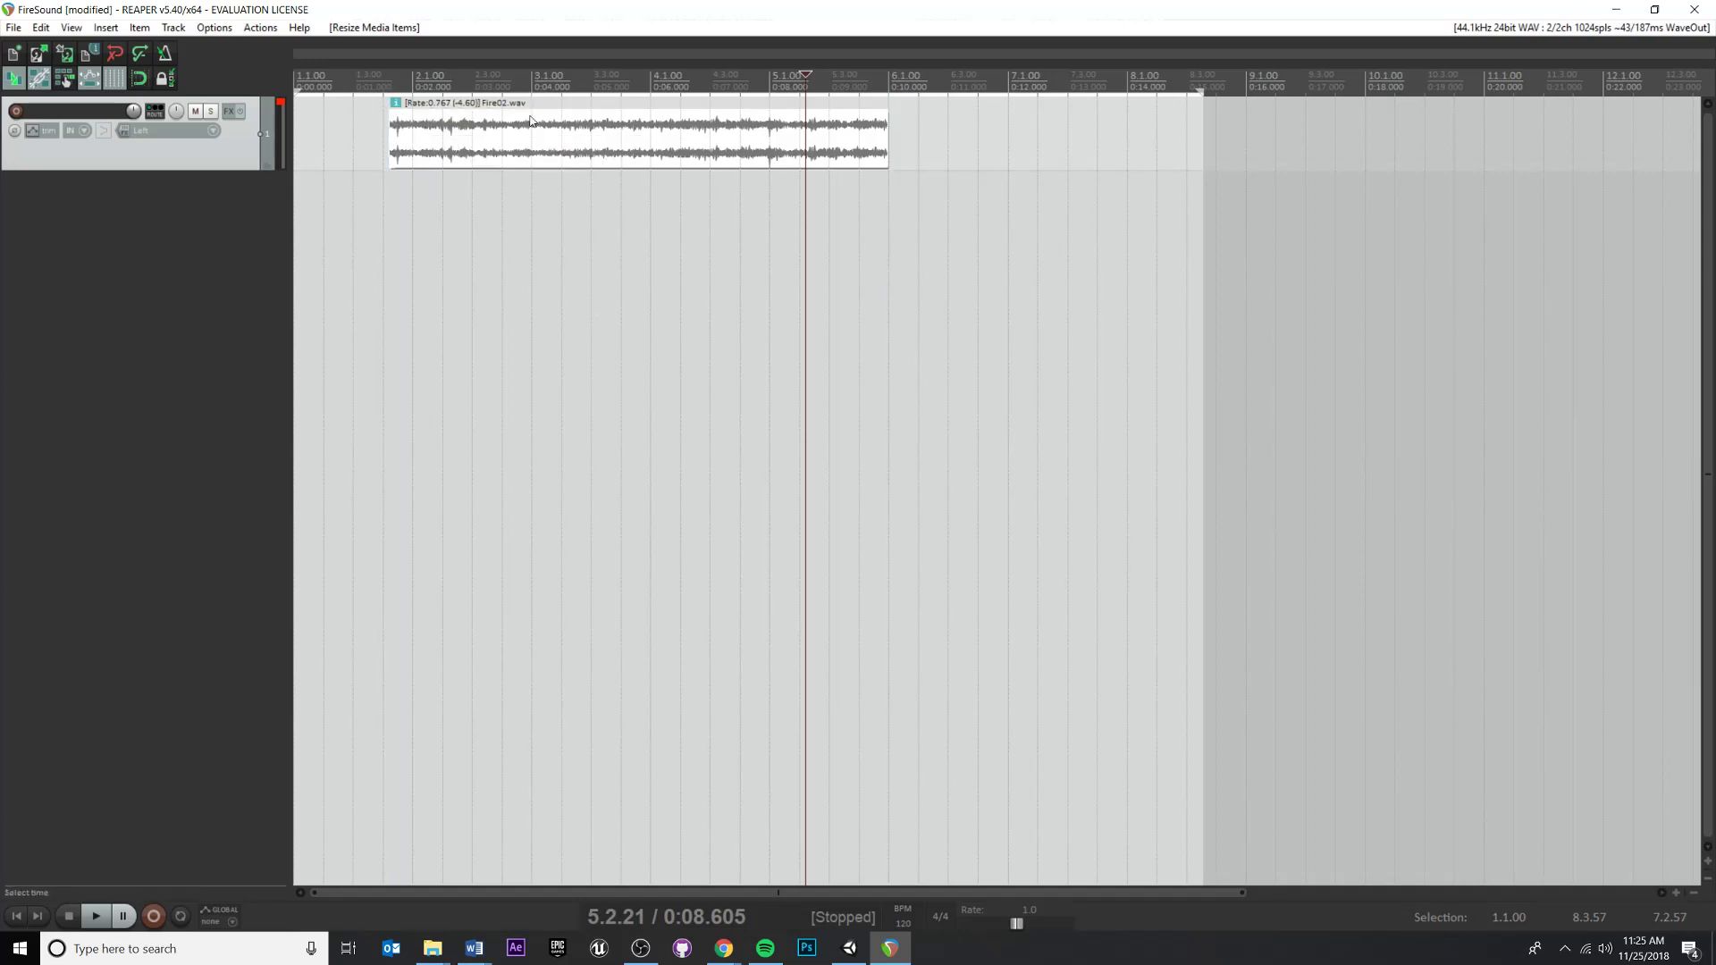
left_click_drag(399, 120, 303, 140)
key("ctrl+z")
key("ctrl+z")
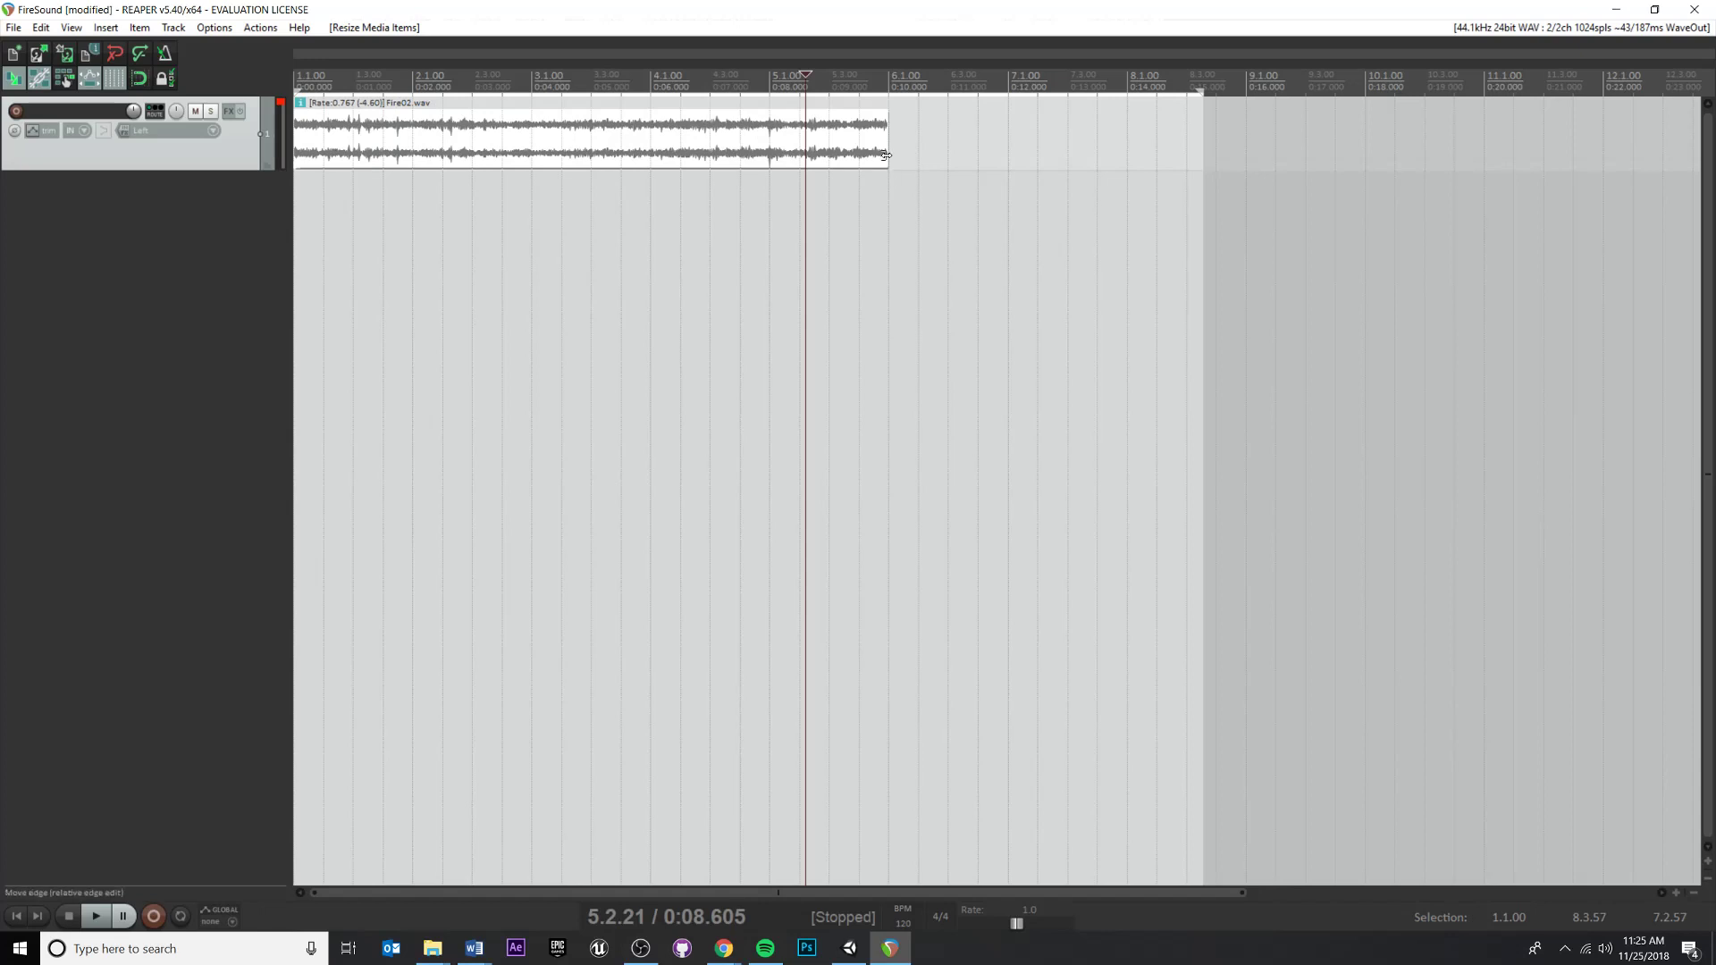
Shorten the item's end slightly and play back the item from around bar 1.4
mouse_move(888, 139)
left_mouse_down()
mouse_move(1178, 133)
mouse_move(854, 172)
mouse_move(884, 159)
left_mouse_up()
key("Left")
key("Left")
key("Left")
key("Left")
key("Left")
key("Left")
key("Left")
key("Left")
key("Left")
key("Left")
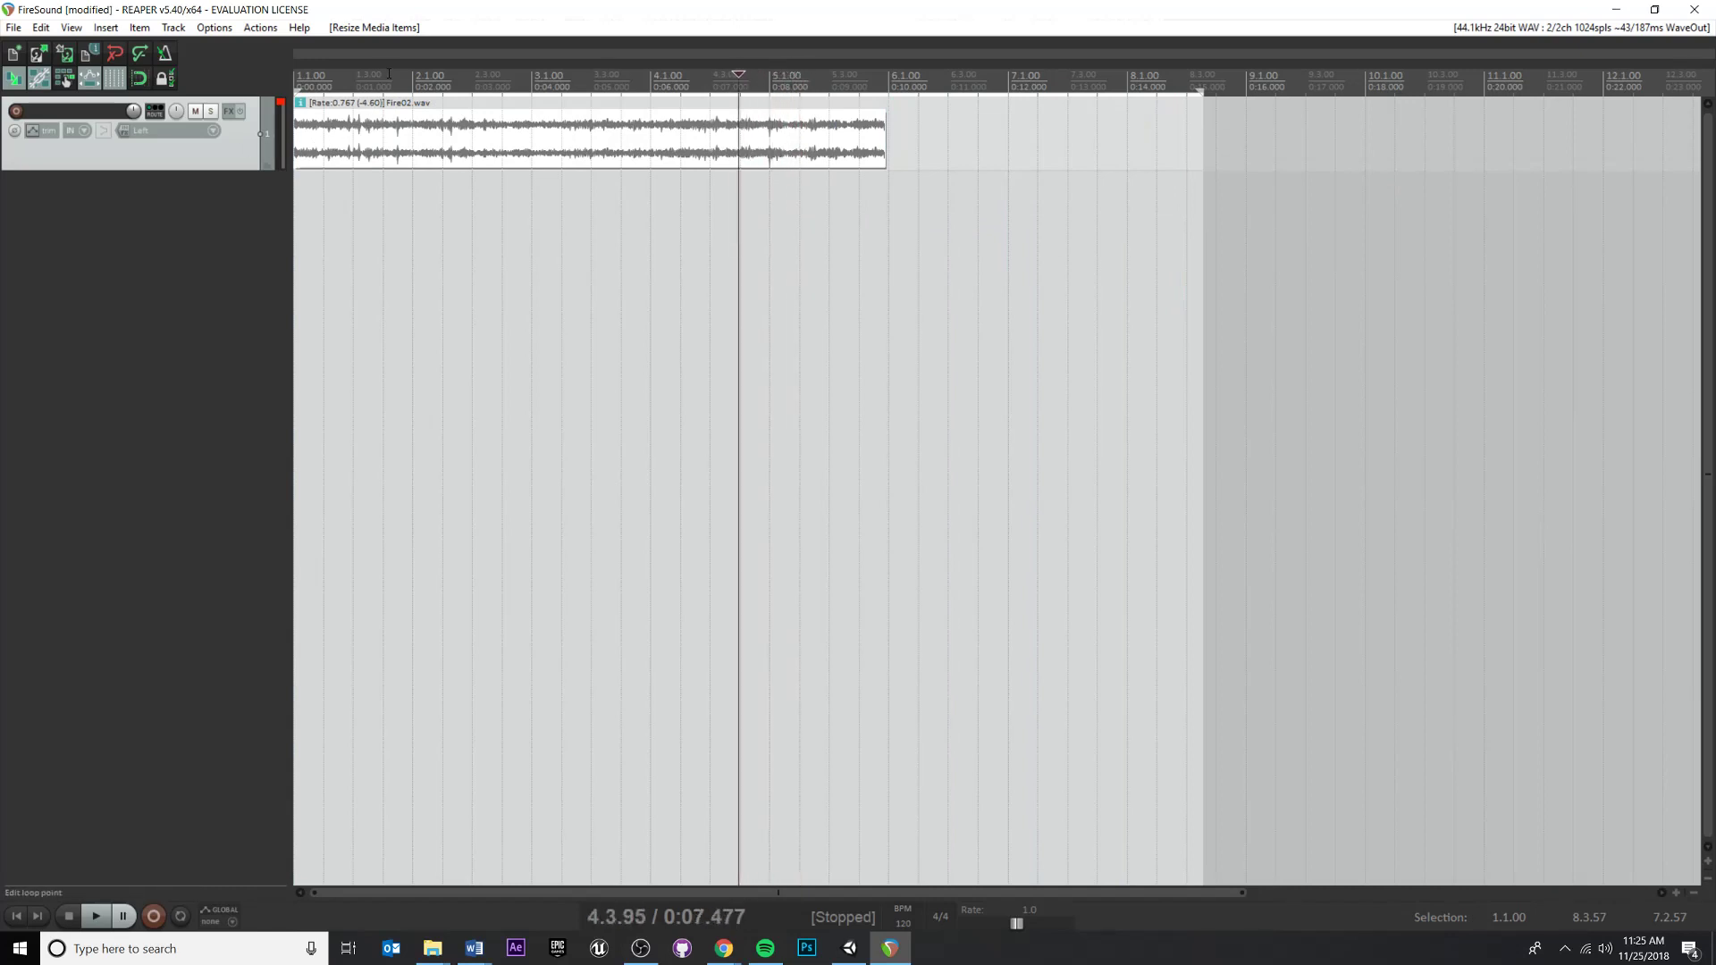
left_click(387, 73)
key("space")
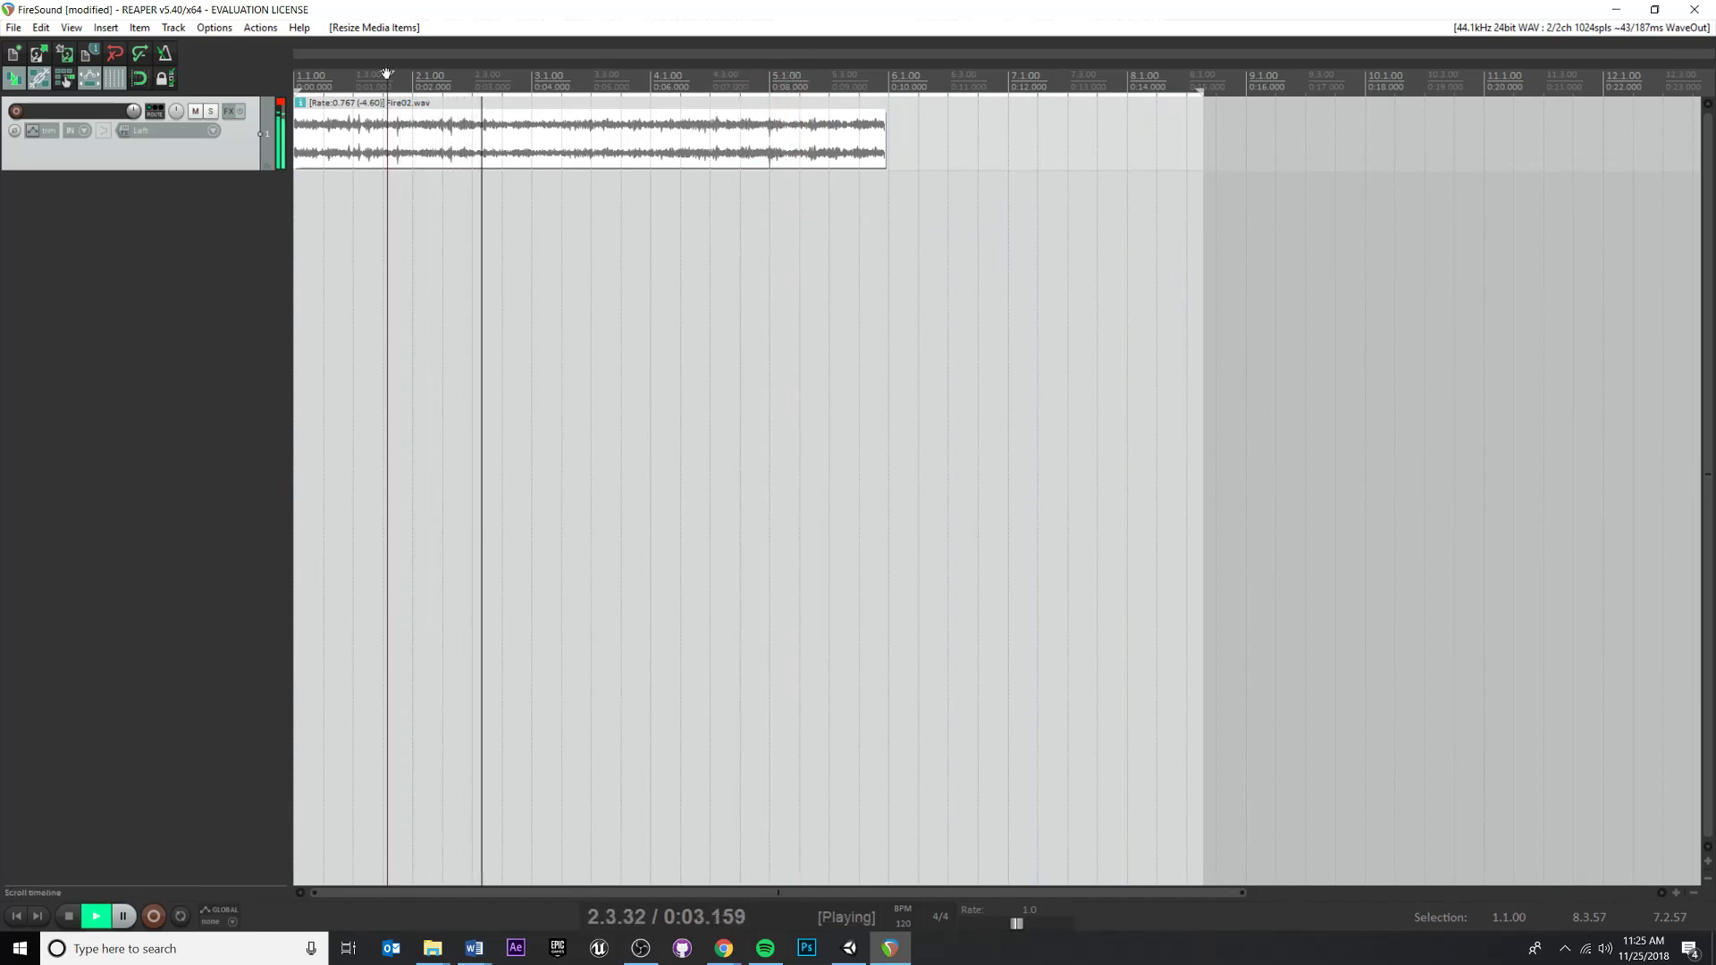
key("space")
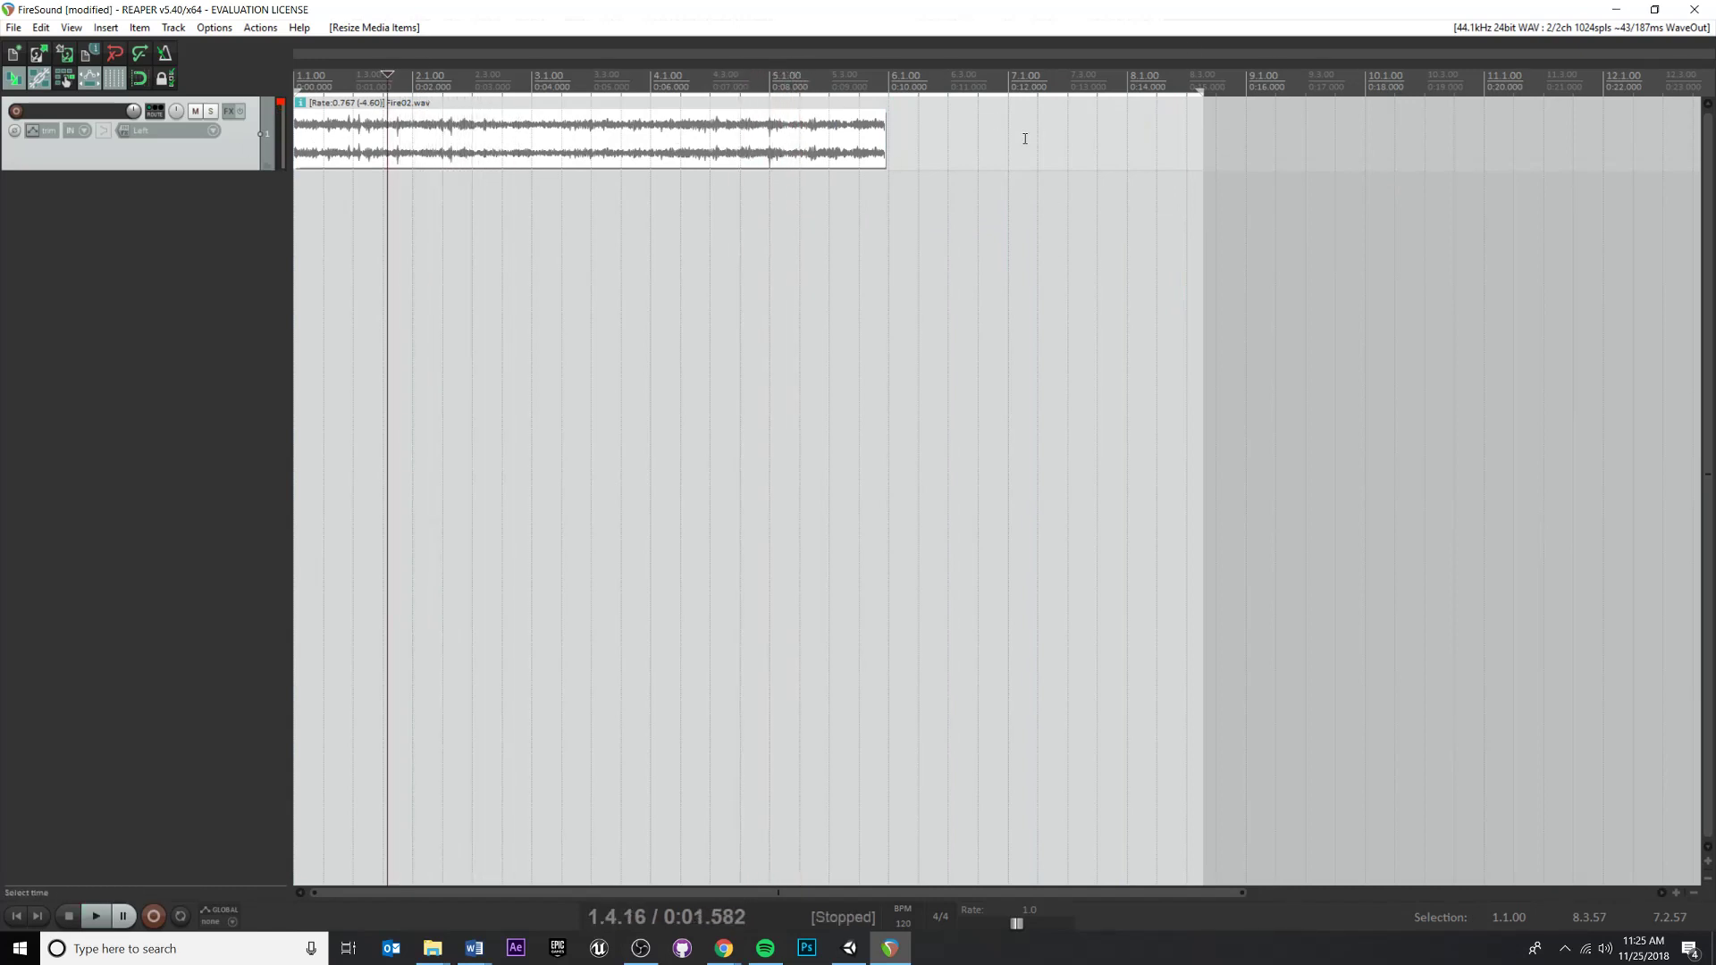